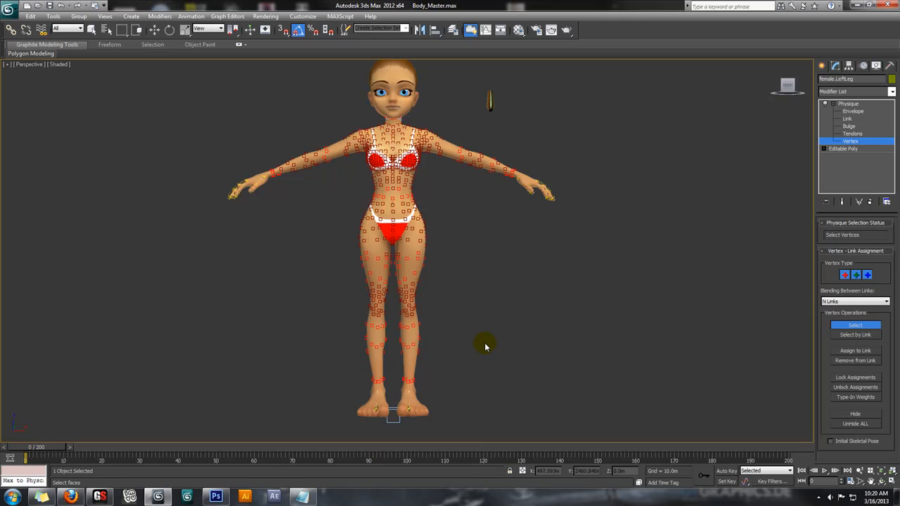
Return from the vertex level to the top level of the Physique modifier and collapse its sub-level list.
click(854, 104)
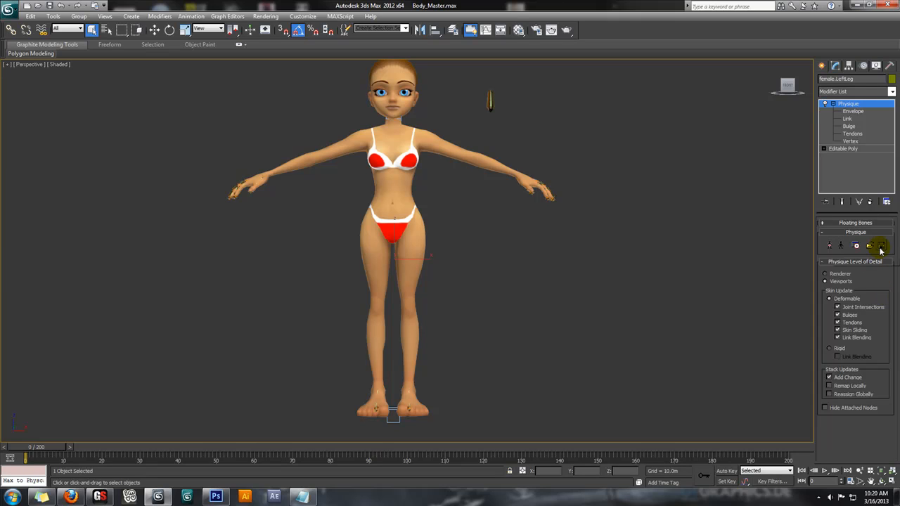
click(829, 247)
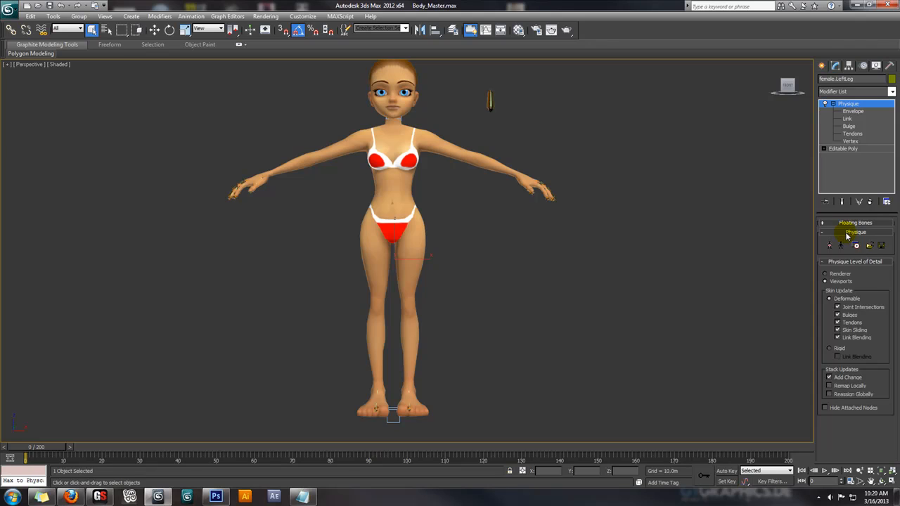
click(839, 106)
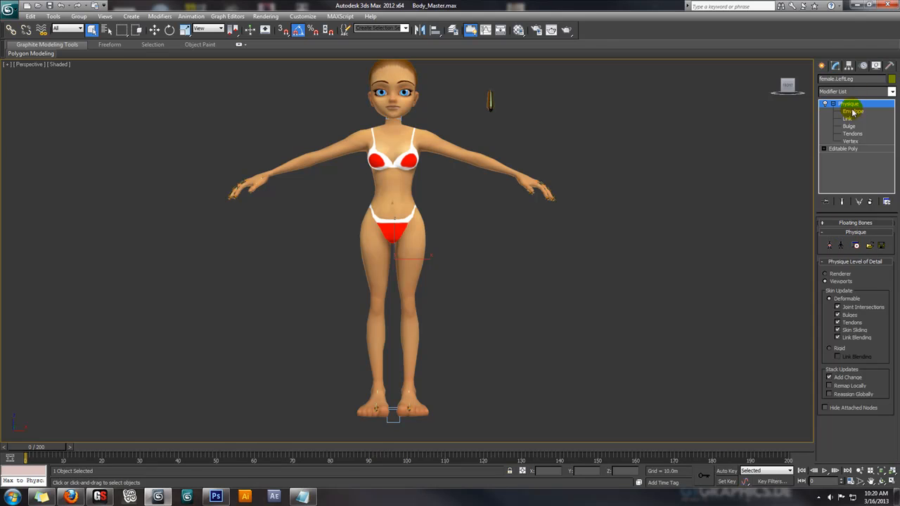
click(836, 104)
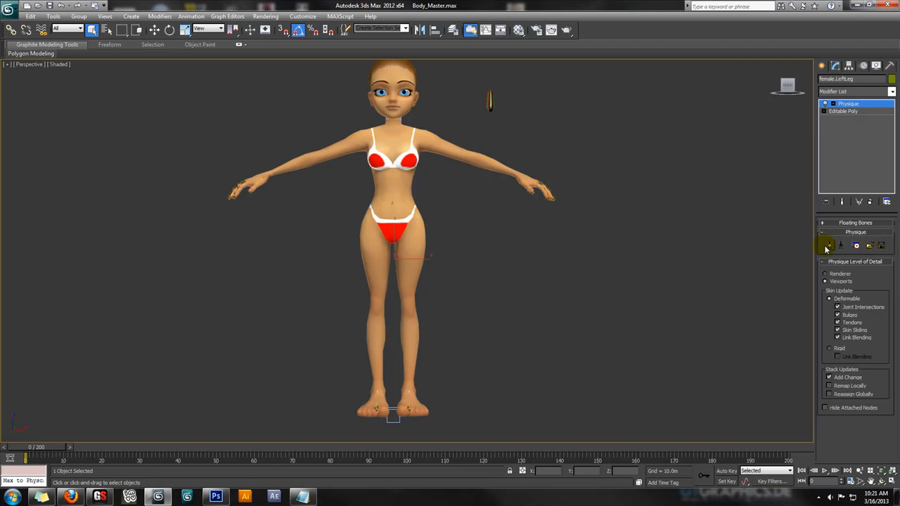
Save the body's Physique data as a .phy file with a name beginning AD_BodyP in the AtomicDawn folder inside IMVU Examples.
click(882, 247)
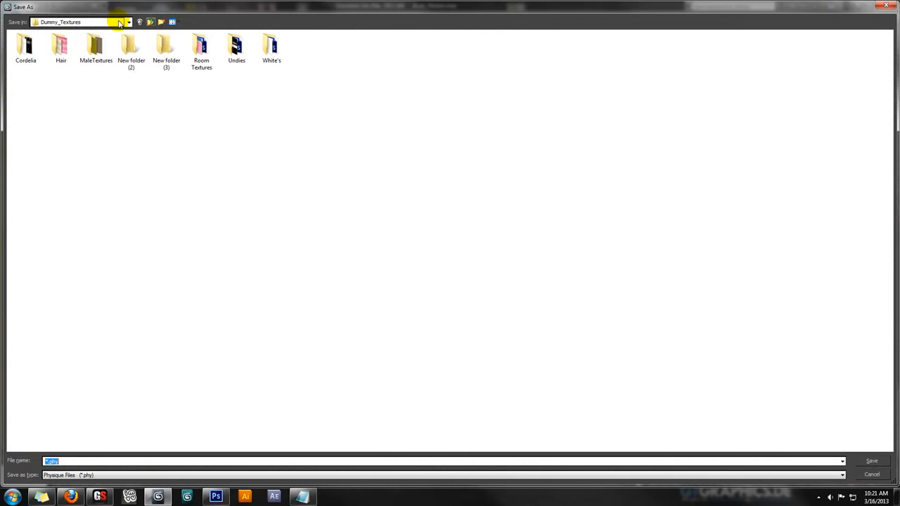
click(151, 22)
click(151, 22)
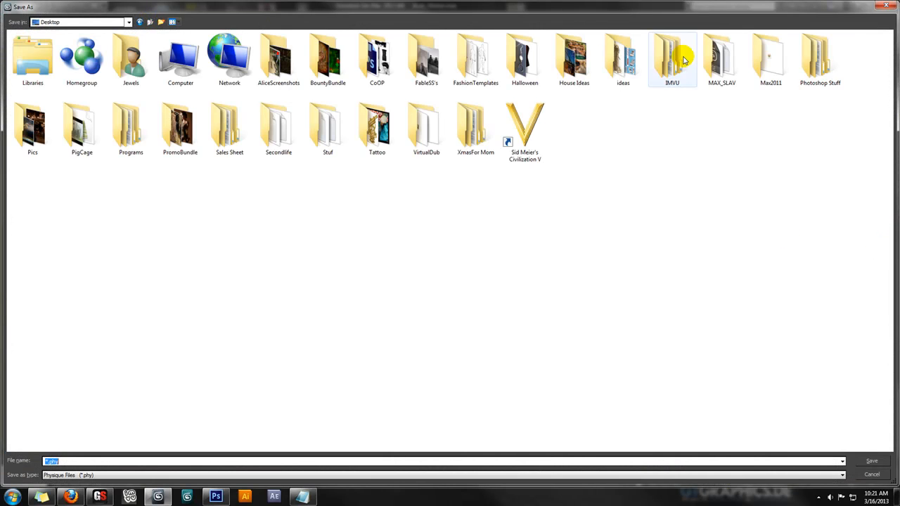
double_click(659, 53)
double_click(60, 82)
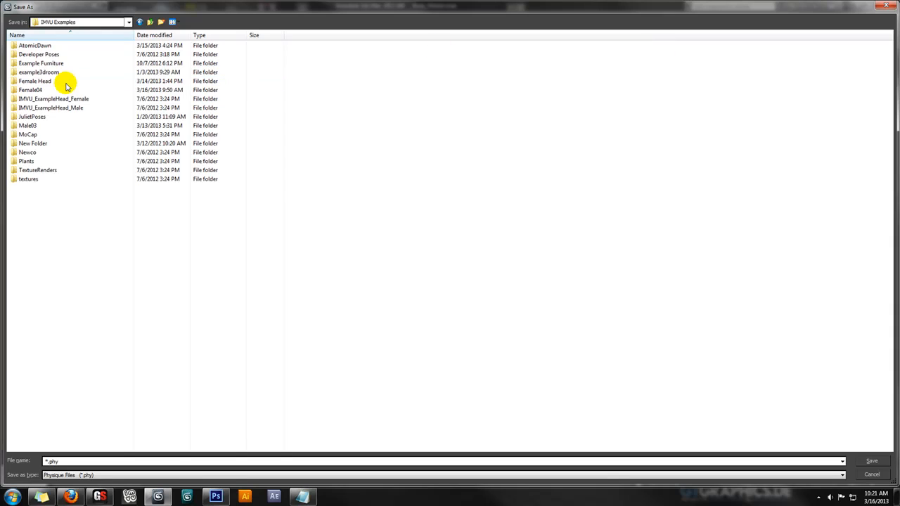
double_click(42, 45)
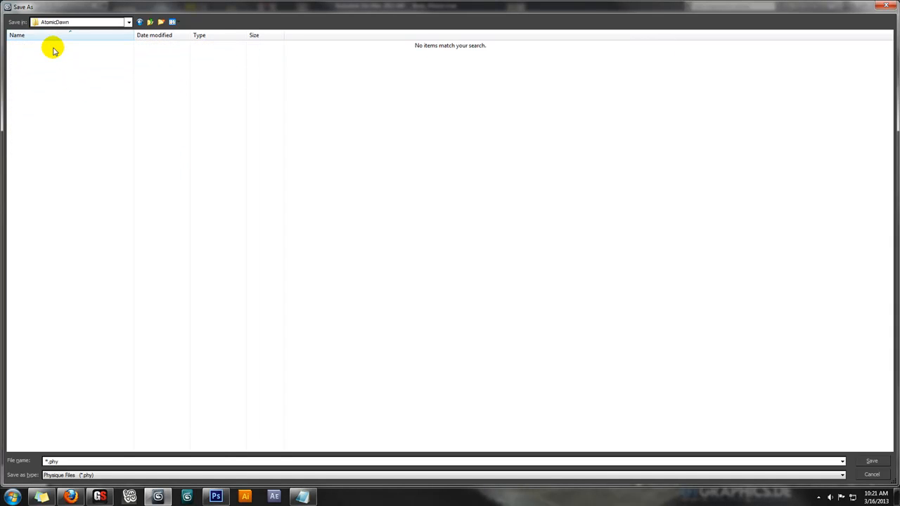
double_click(70, 460)
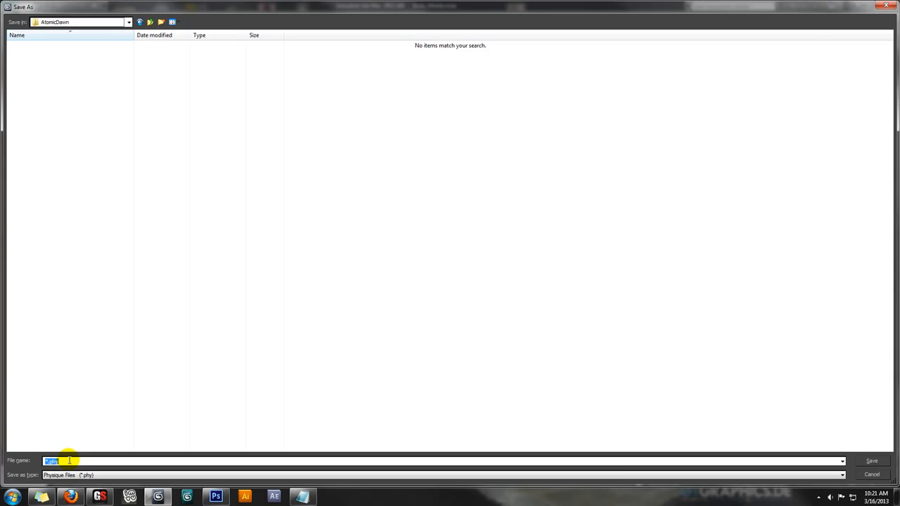
text(AD_BO)
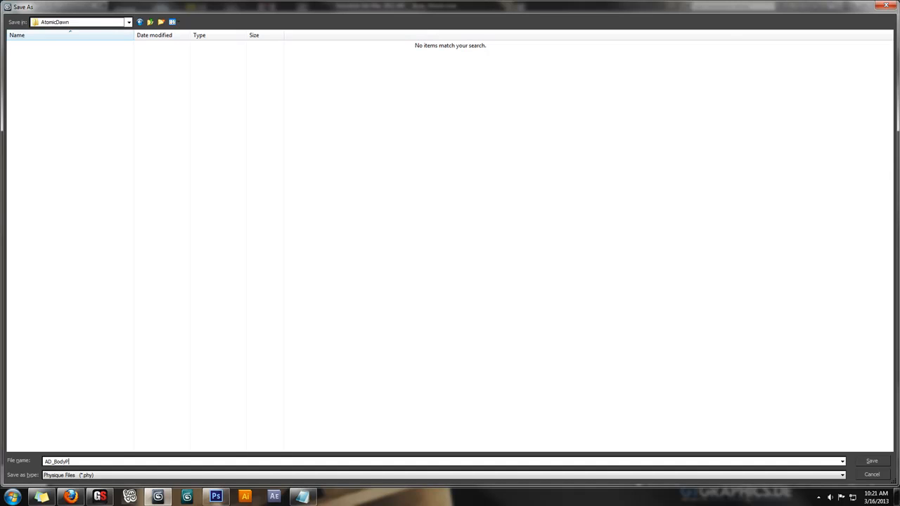
key(Return)
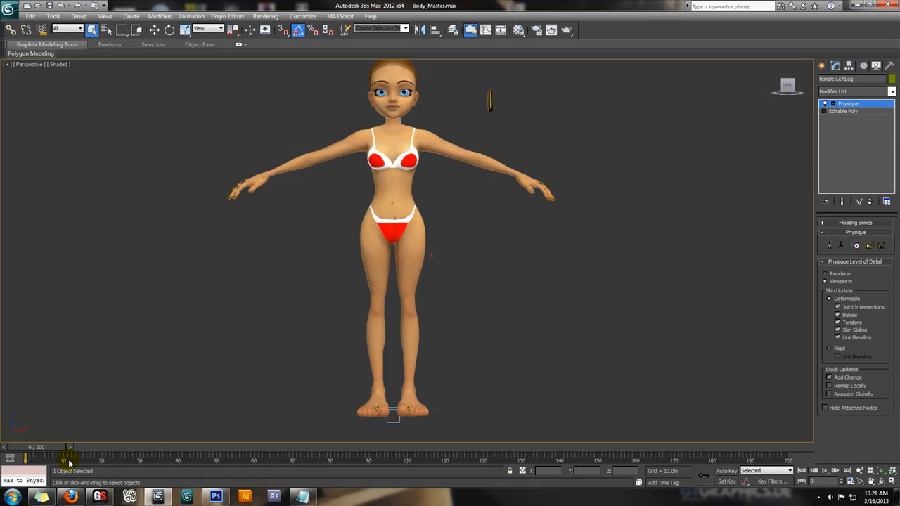
Turn on edged faces in the perspective viewport to show the body's mesh.
middle_drag(345, 329, 309, 345)
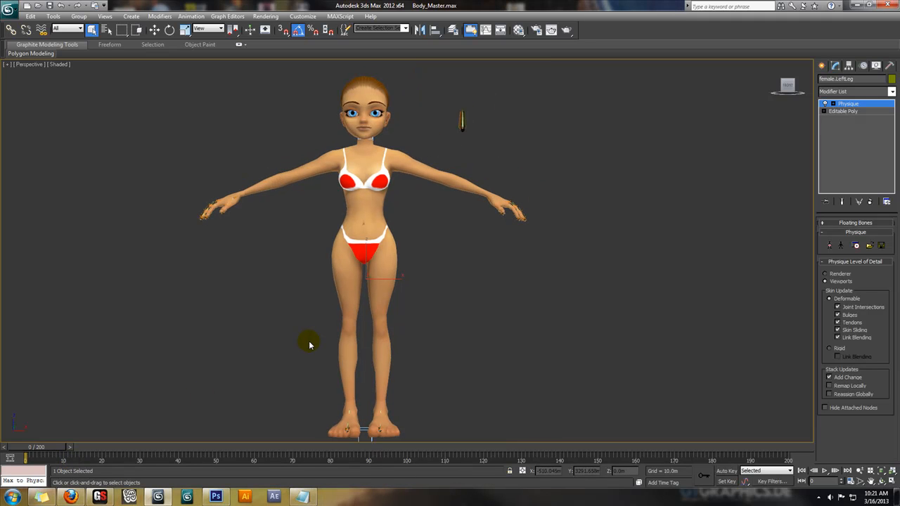
key(F4)
right_click(555, 269)
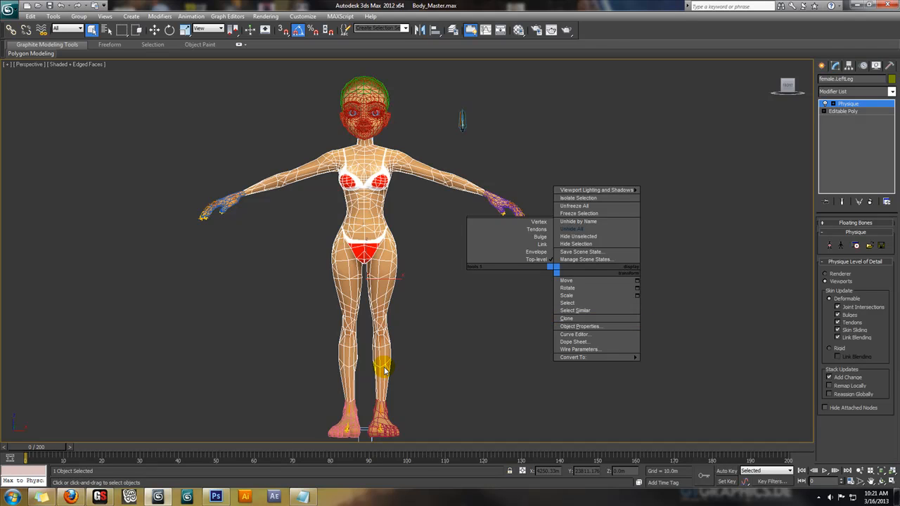
click(383, 283)
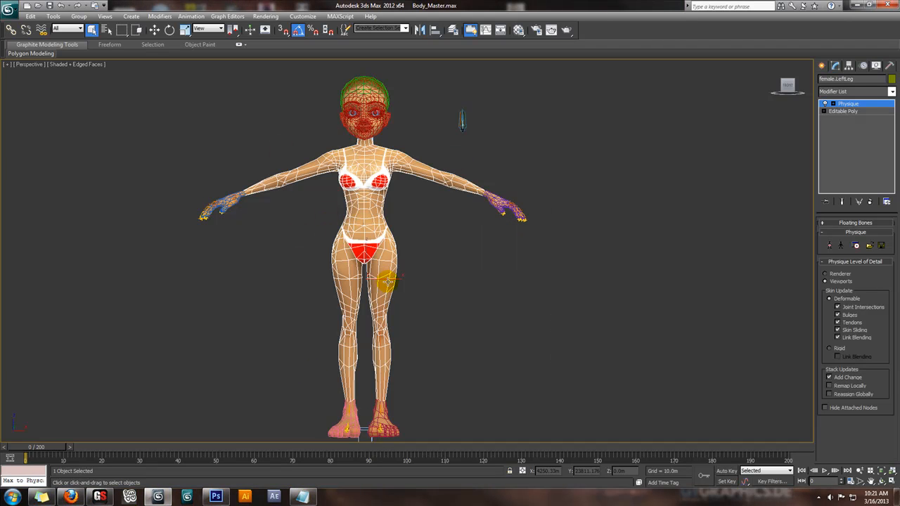
Clone the female body mesh as a copy and delete the Physique modifier from the clone.
right_click(532, 287)
click(537, 328)
click(424, 282)
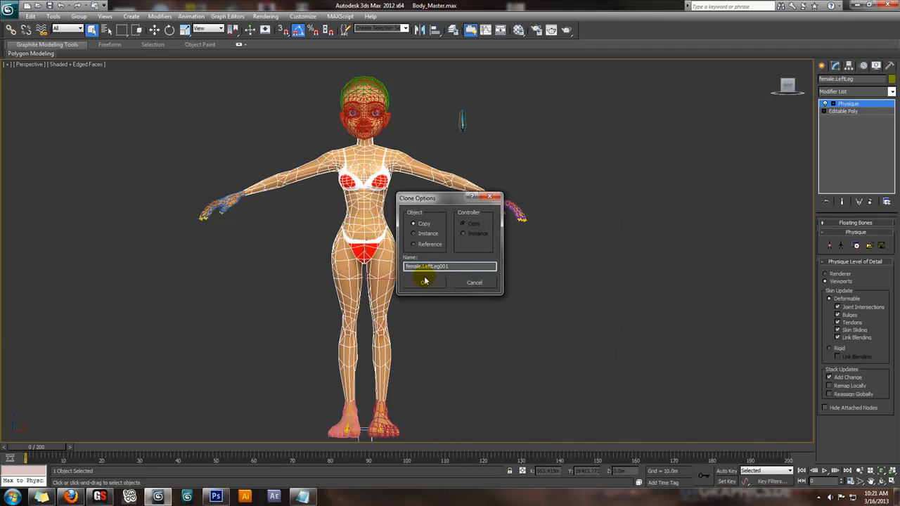
right_click(837, 103)
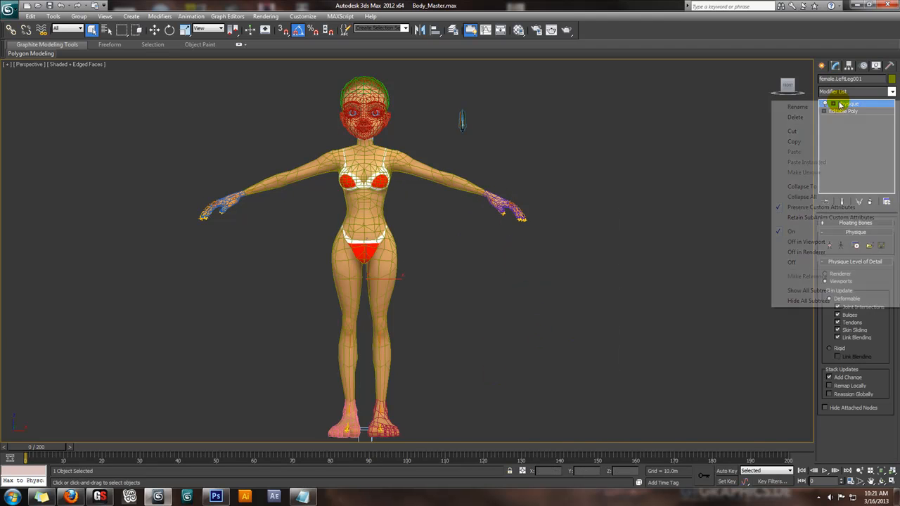
click(860, 115)
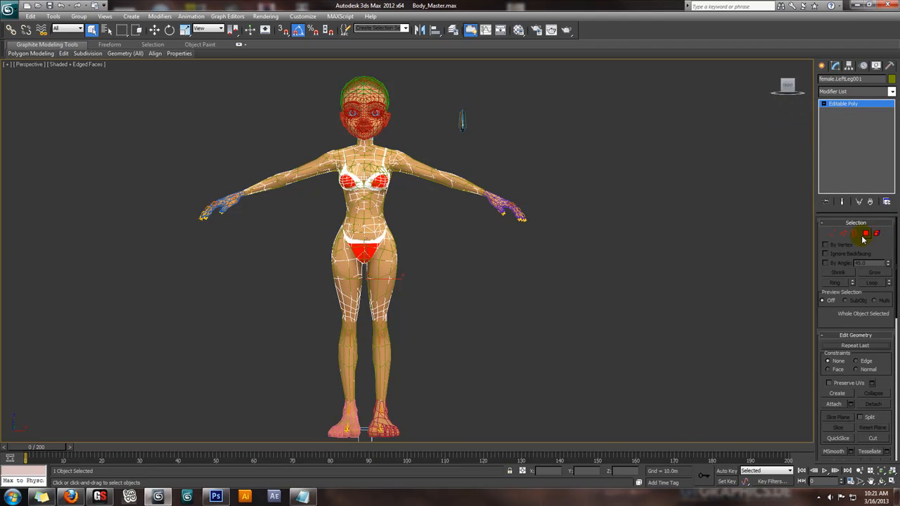
Select the clone's polygons from the waist up, including the arms, and display the selected faces shaded.
click(866, 235)
middle_drag(474, 234, 501, 258)
scroll(501, 261, up, 2)
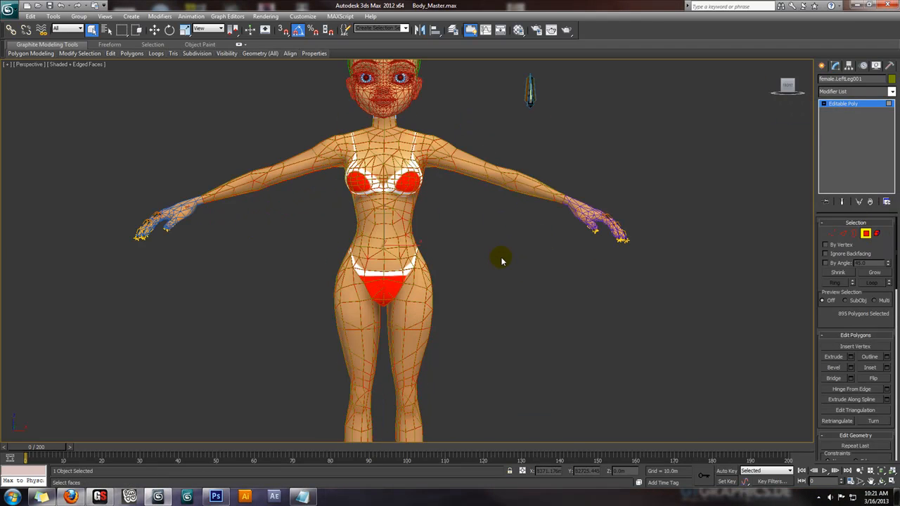
drag(688, 222, 688, 228)
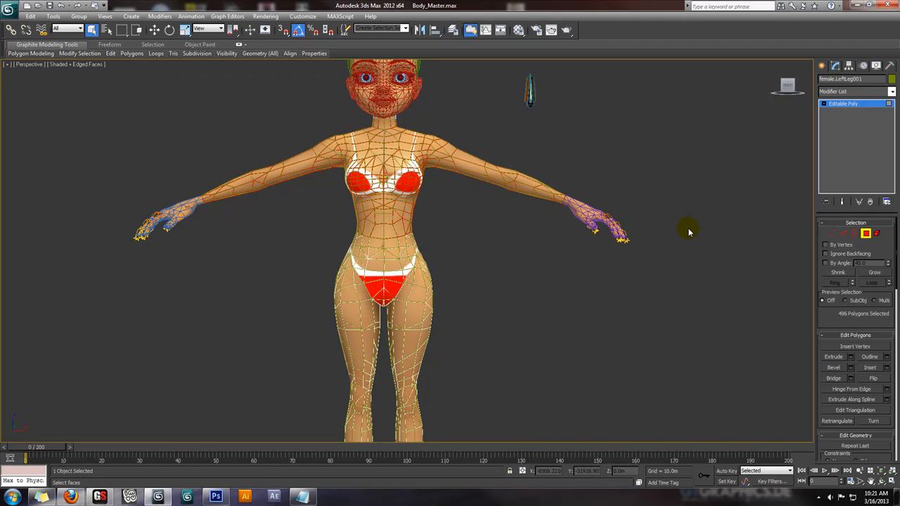
key(F3)
key(F2)
key(F3)
key(F2)
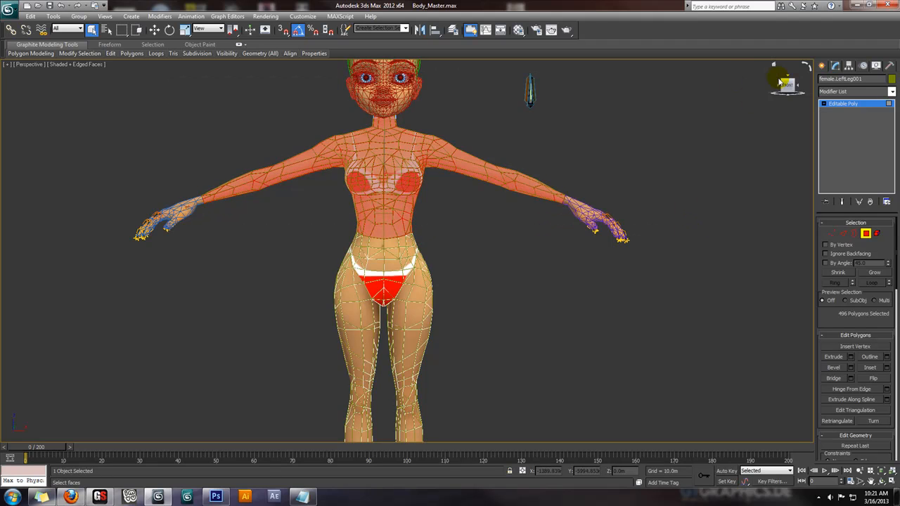
drag(788, 86, 549, 88)
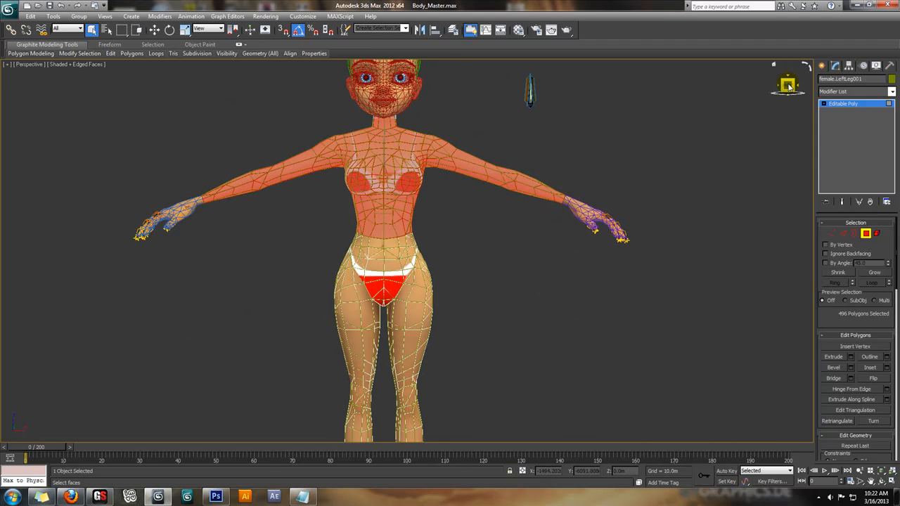
scroll(391, 223, up, 3)
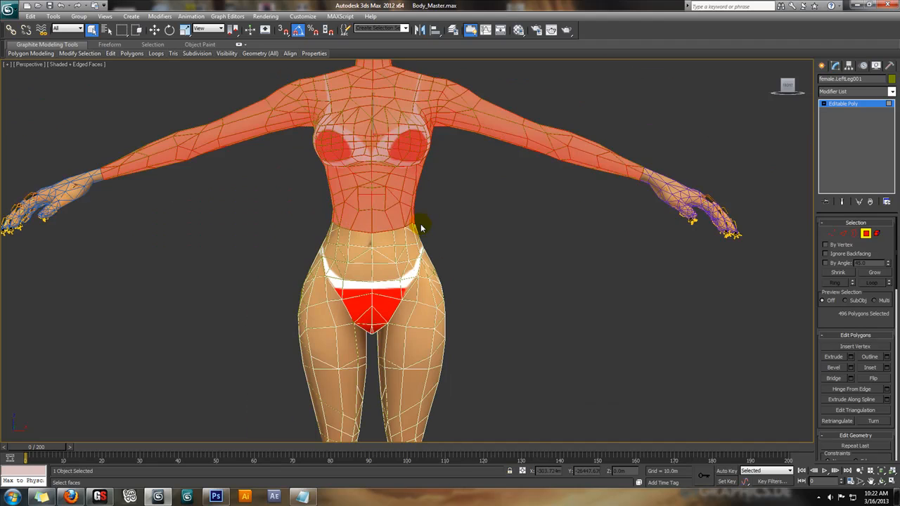
scroll(609, 199, up, 2)
drag(352, 153, 490, 235)
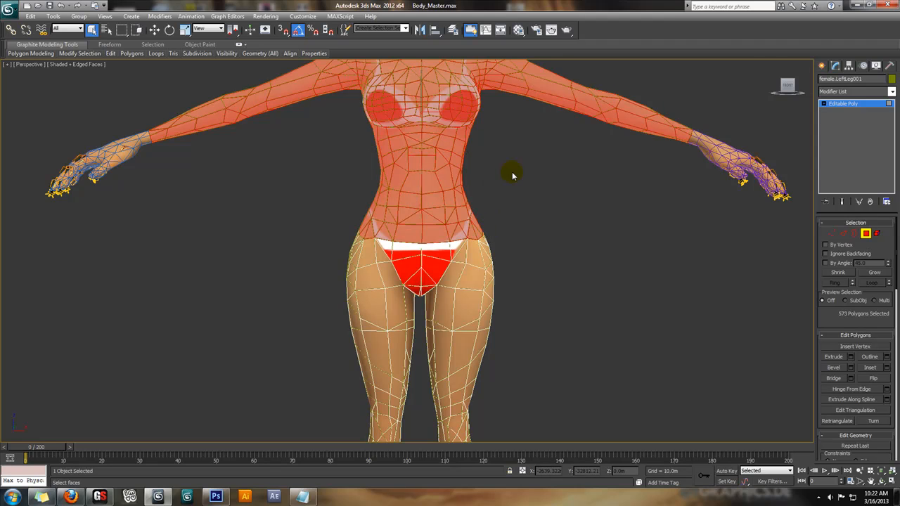
drag(788, 85, 739, 84)
key(ctrl+z)
Extend the polygon selection over the waist and across the front of the belly toward the upper edge of the bikini bottom.
drag(338, 146, 492, 202)
ctrl+click(452, 215)
ctrl+click(437, 212)
ctrl+click(429, 220)
ctrl+click(415, 221)
ctrl+click(404, 214)
ctrl+click(394, 215)
ctrl+click(391, 217)
ctrl+click(384, 219)
Add the remaining polygons around the character's left hip and lower belly above the bikini line to the selection.
drag(786, 86, 740, 86)
alt+middle_drag(302, 218, 338, 233)
ctrl+click(459, 218)
ctrl+click(470, 215)
ctrl+click(462, 228)
ctrl+click(442, 242)
ctrl+click(434, 241)
ctrl+click(430, 236)
ctrl+click(422, 238)
ctrl+click(413, 236)
ctrl+click(409, 236)
ctrl+click(398, 225)
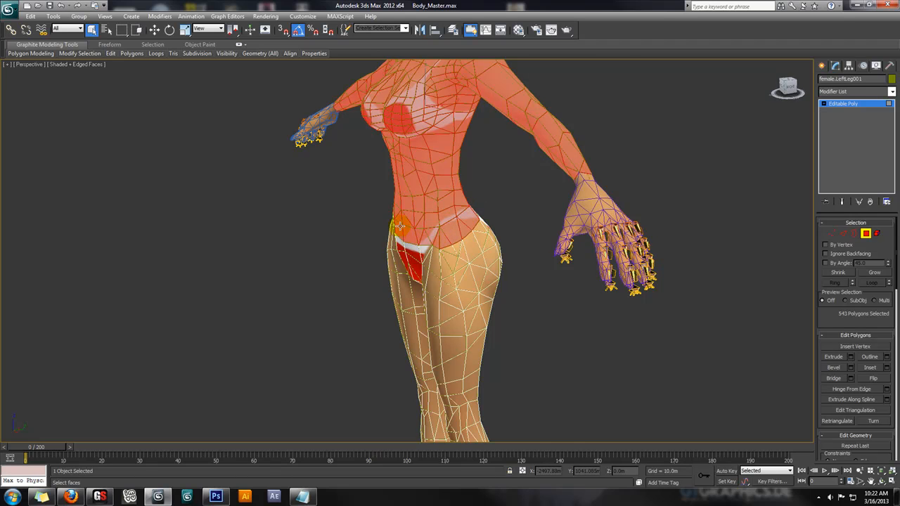
Add the remaining polygons on the character's right hip and lower belly to the selection.
click(784, 90)
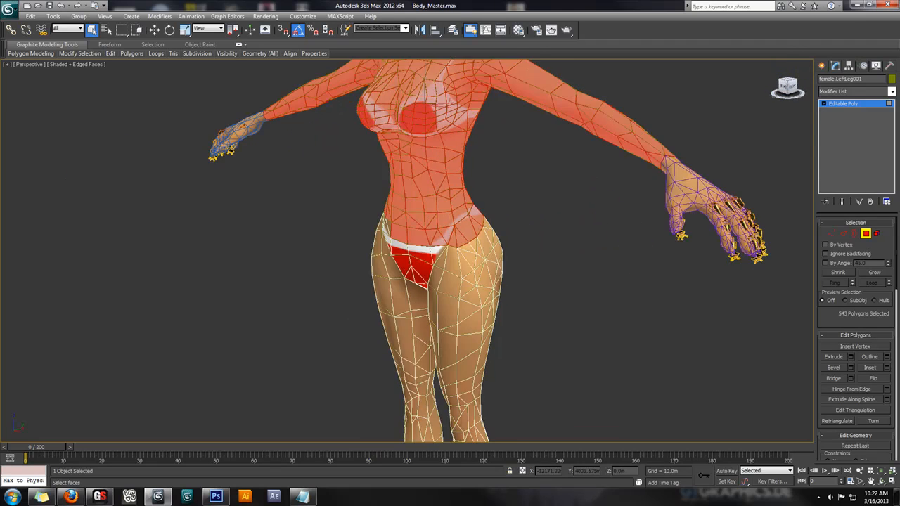
drag(783, 88, 798, 91)
ctrl+click(400, 236)
ctrl+click(389, 235)
ctrl+click(384, 233)
ctrl+click(375, 235)
ctrl+click(370, 235)
ctrl+click(368, 222)
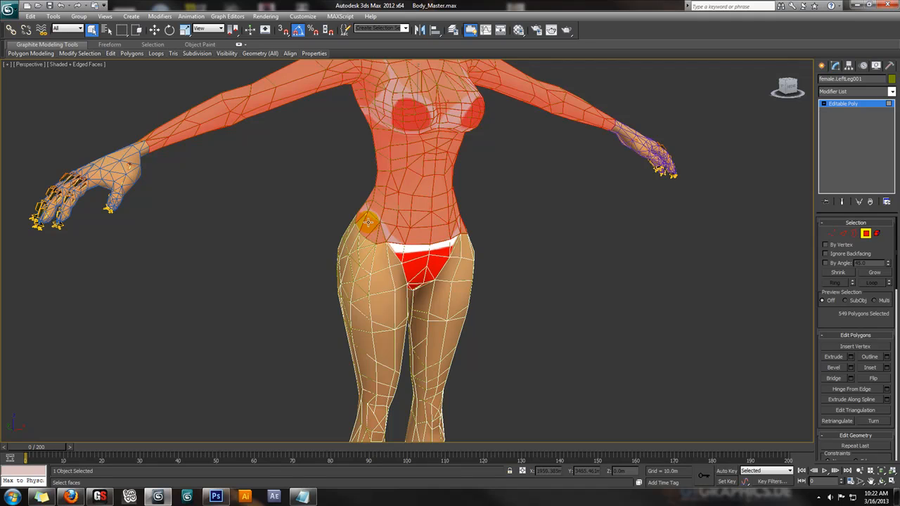
ctrl+click(362, 221)
Invert the polygon selection and delete the clone's hip and leg polygons.
key(ctrl+i)
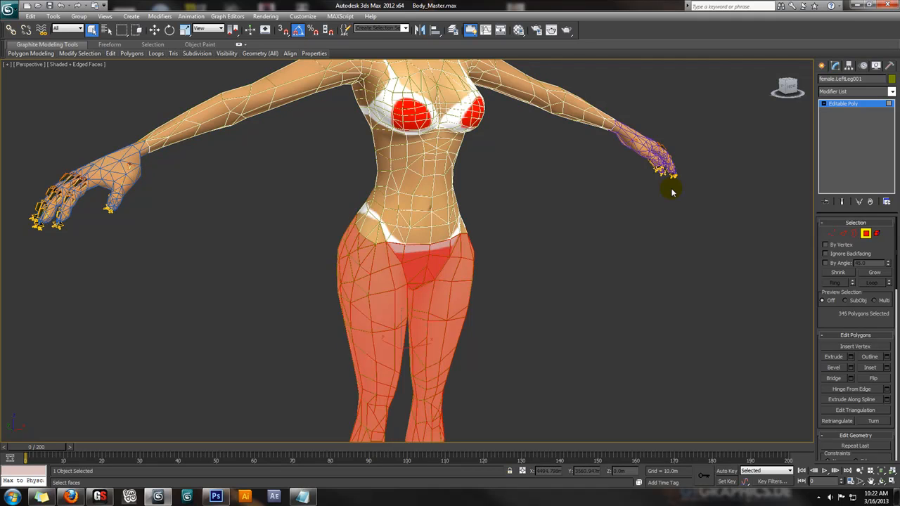
click(30, 16)
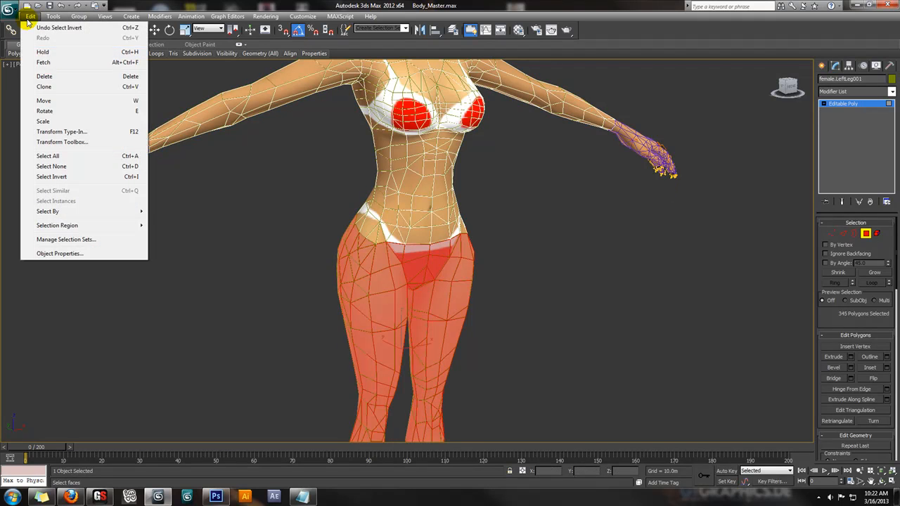
click(46, 77)
Return to the front view and select the clone's remaining torso and arms as one element.
click(793, 86)
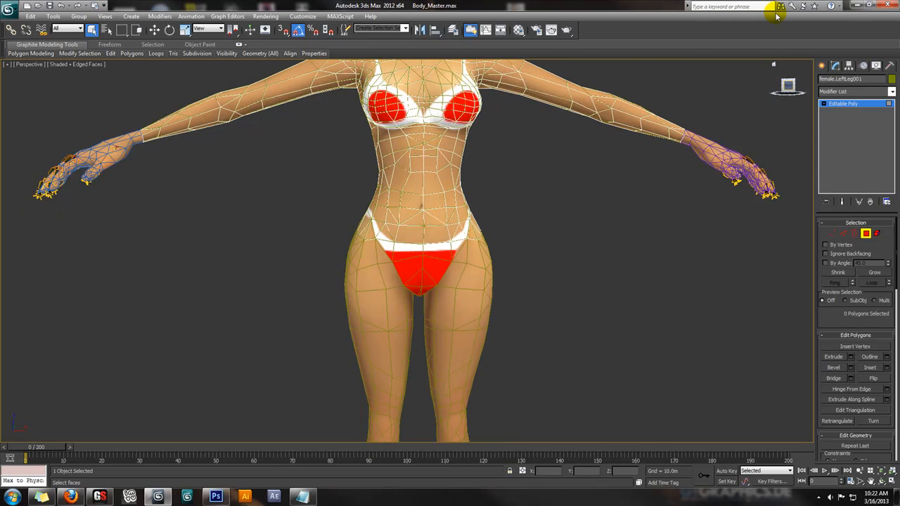
click(877, 234)
click(406, 256)
Apply a Face Extrude modifier to the selected torso element and set its amount to 0.2.
click(892, 91)
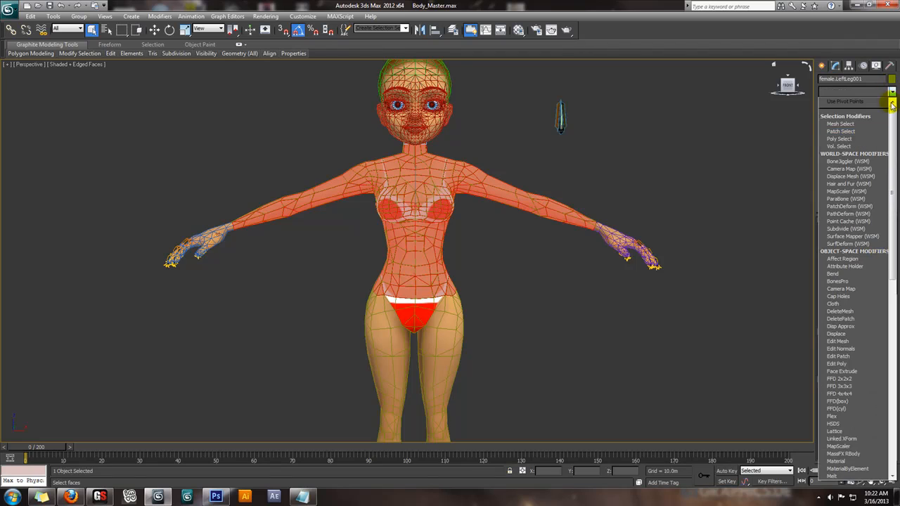
click(868, 372)
click(862, 243)
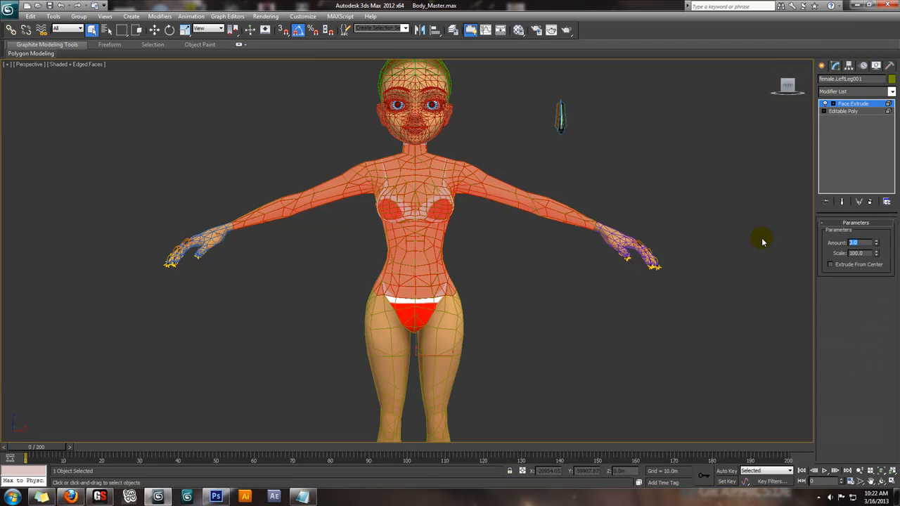
text(3)
key(Return)
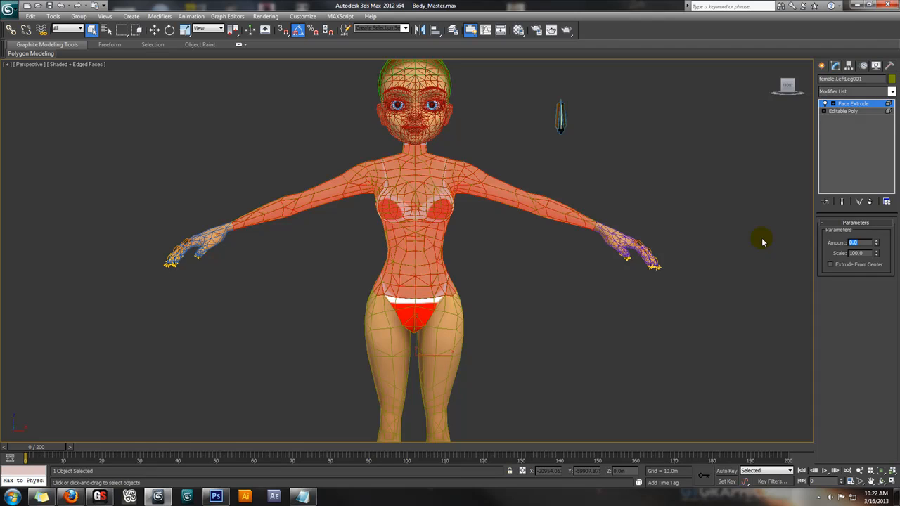
text(2)
key(Return)
key(Return)
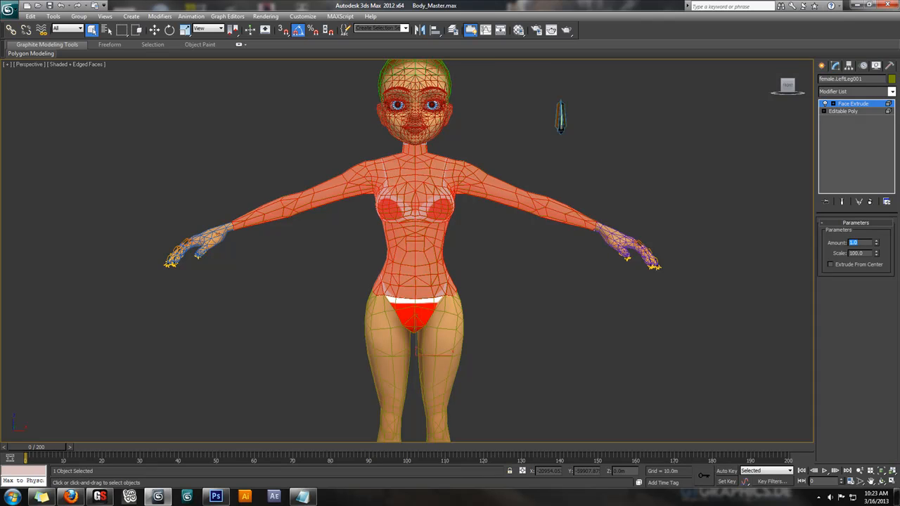
key(Return)
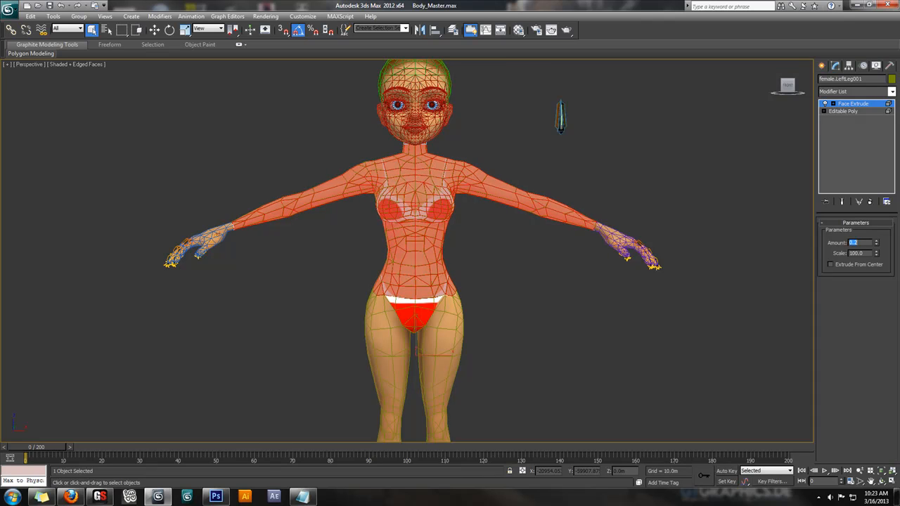
Collapse the clone's Face Extrude modifier and convert the resulting mesh to an Editable Poly.
right_click(859, 104)
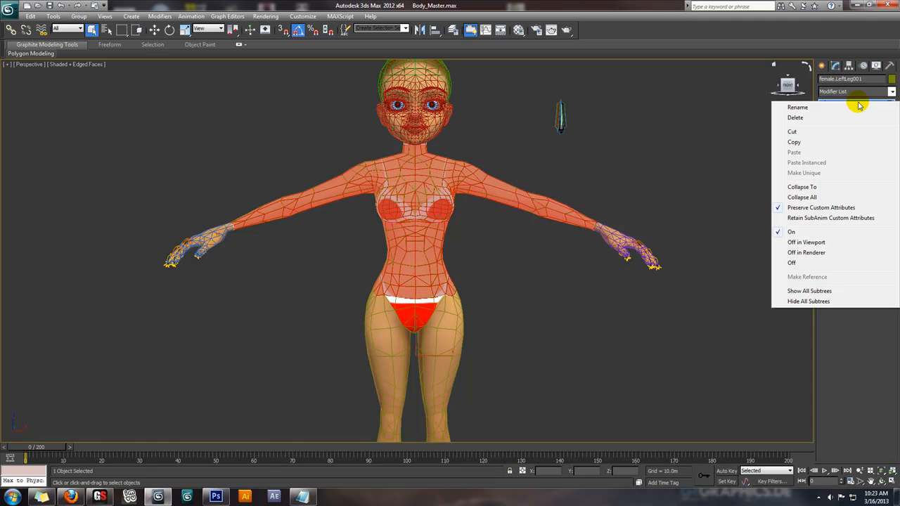
click(843, 183)
click(503, 286)
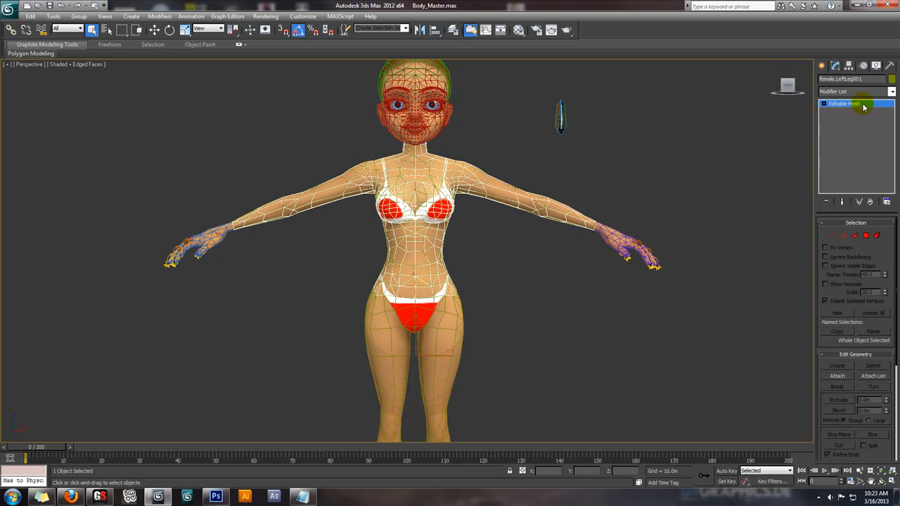
right_click(862, 104)
click(876, 182)
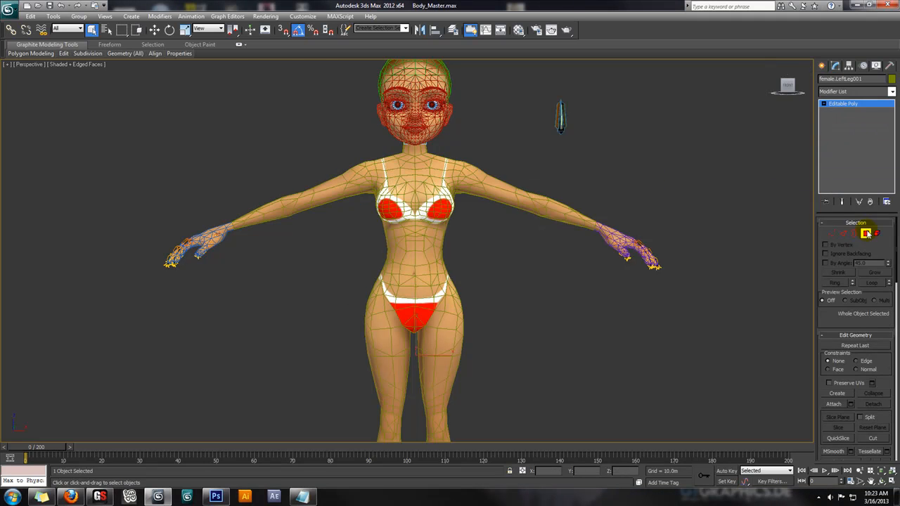
Invert the garment's polygon selection and delete the leftover border polygons from the extrusion.
click(866, 234)
key(ctrl+i)
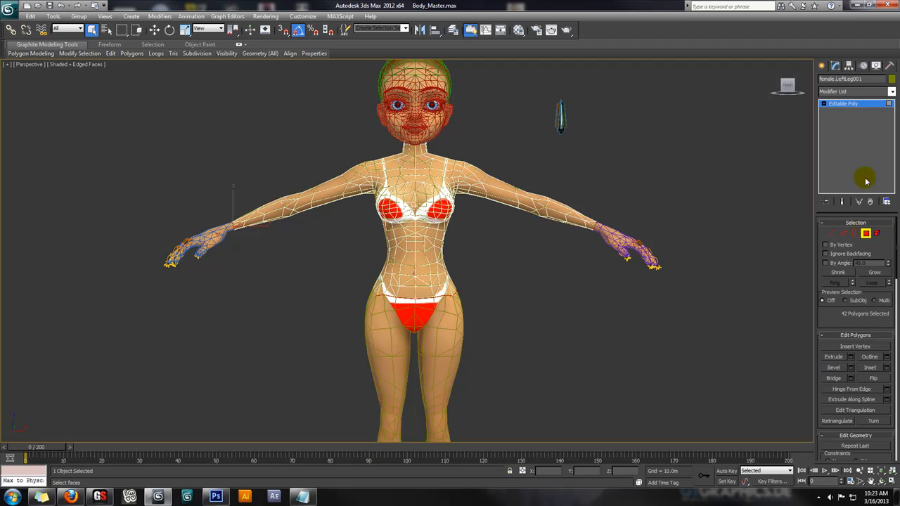
click(32, 15)
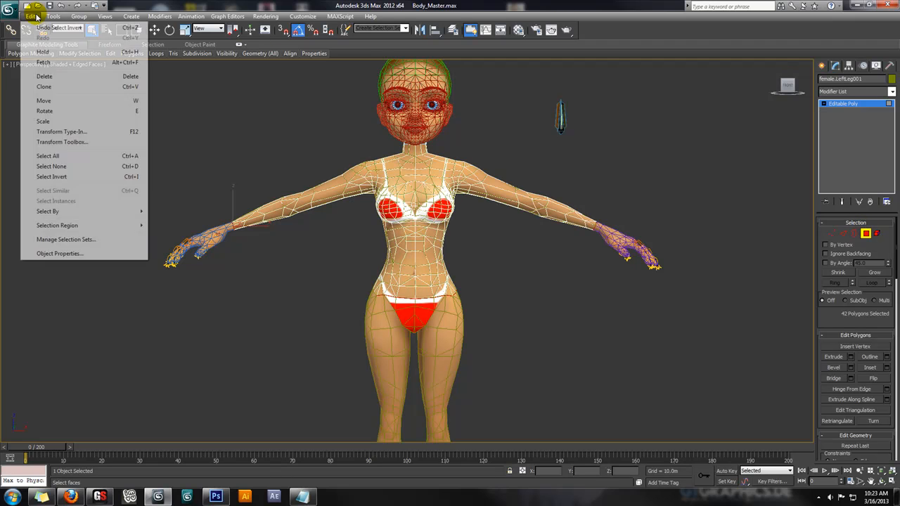
click(69, 79)
click(867, 238)
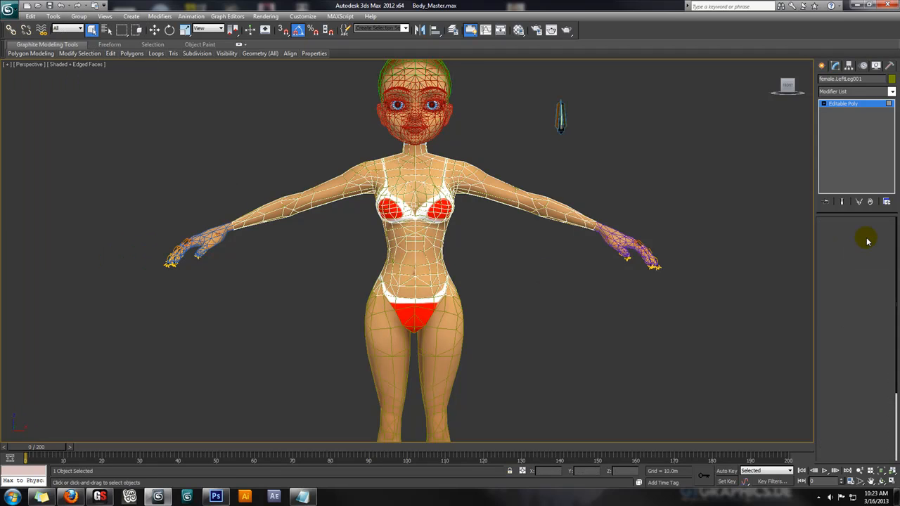
Assign an unused plain grey material to the garment mesh.
click(521, 33)
drag(652, 146, 405, 248)
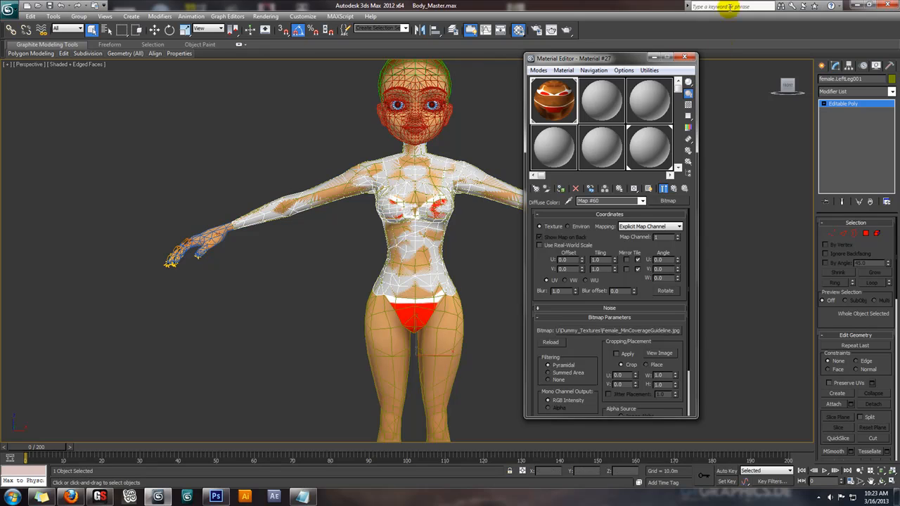
click(685, 57)
middle_drag(476, 277, 467, 275)
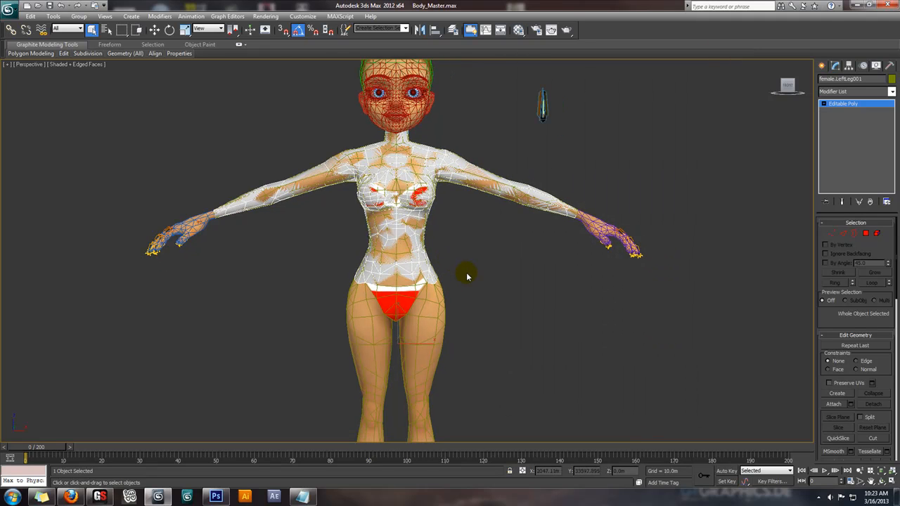
Switch to the front view and inspect the garment's fit on the body with and without edged faces.
key(f)
key(F4)
scroll(498, 268, up, 2)
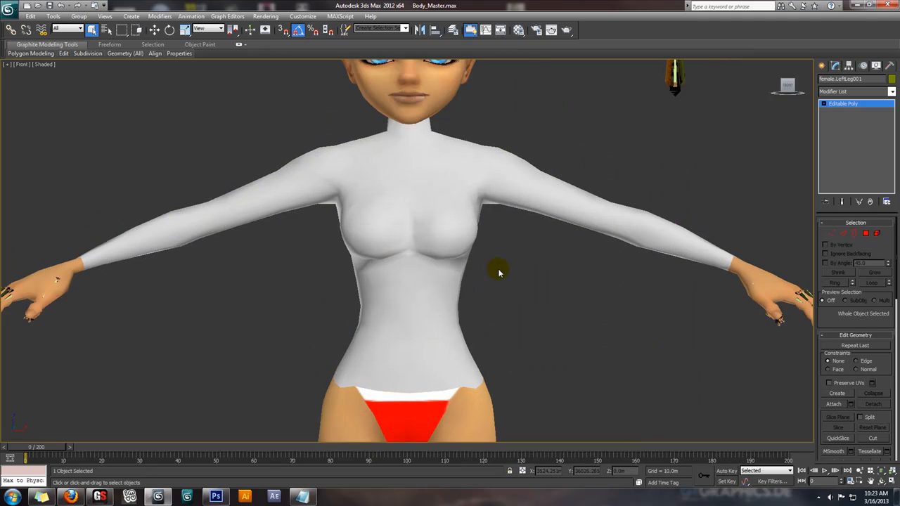
middle_drag(482, 302, 466, 270)
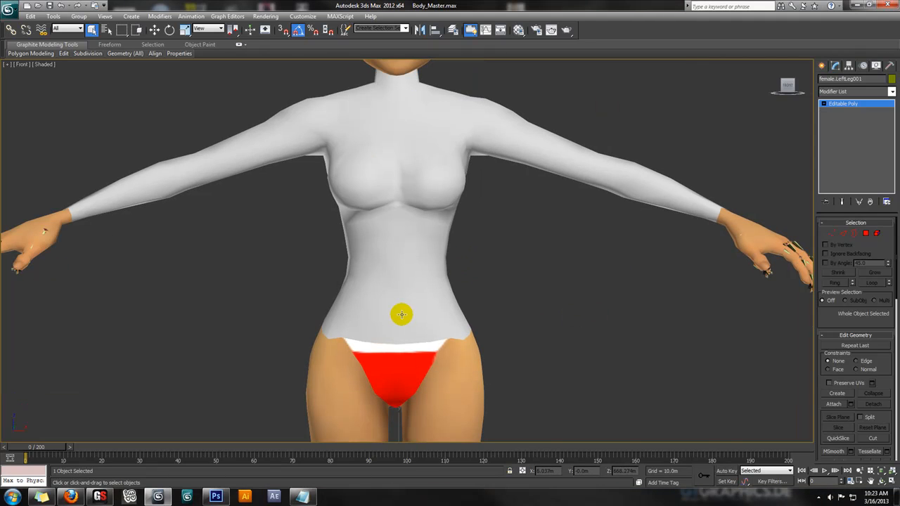
key(F4)
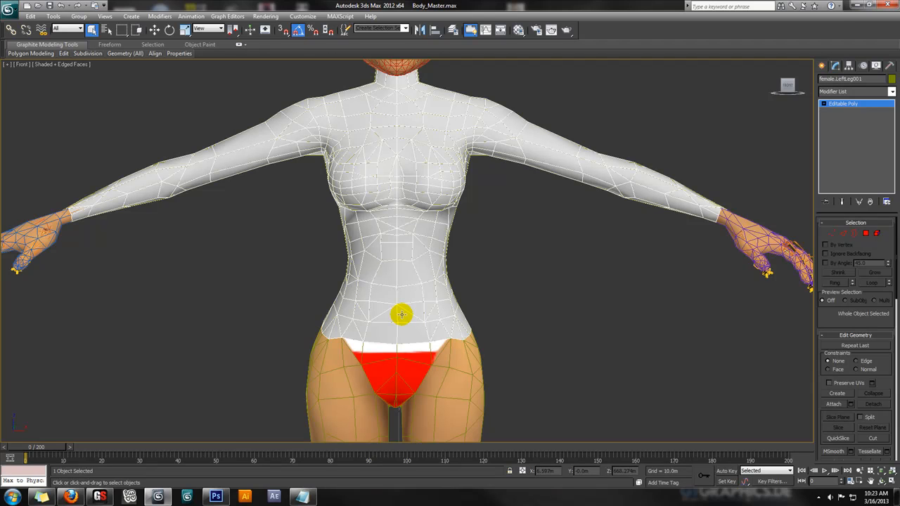
Attach the garment mesh to the original body's Editable Poly, matching material IDs to material.
click(455, 375)
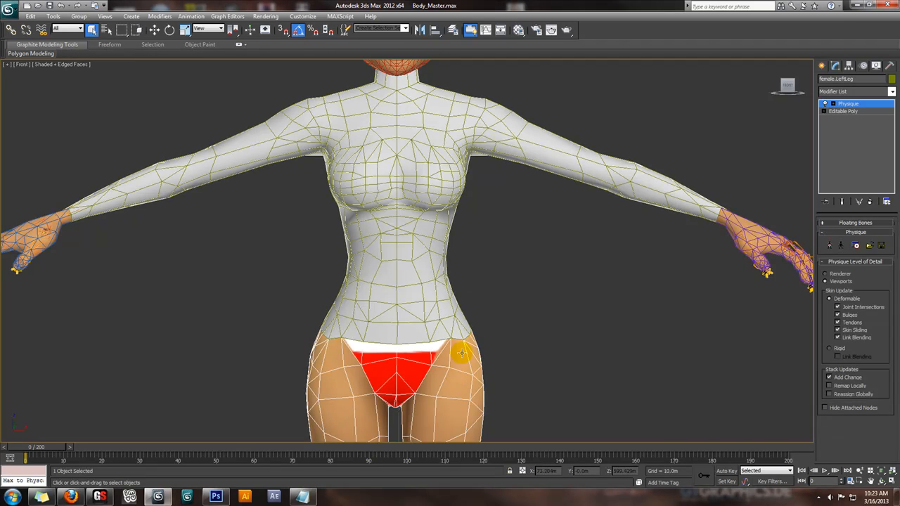
middle_drag(471, 308, 472, 296)
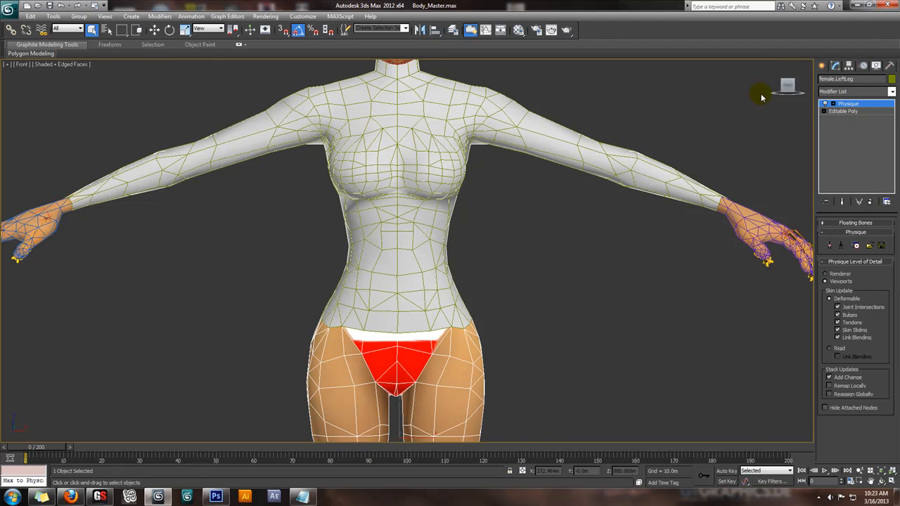
click(844, 112)
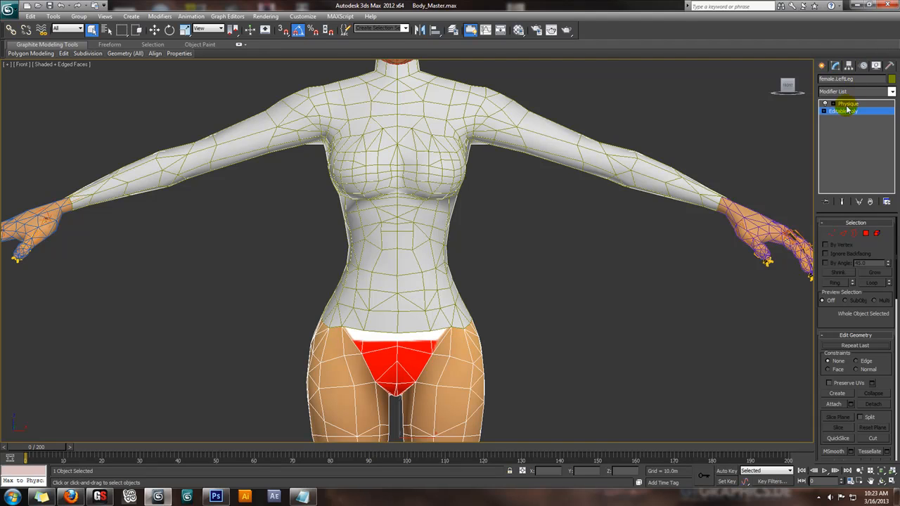
drag(803, 263, 780, 264)
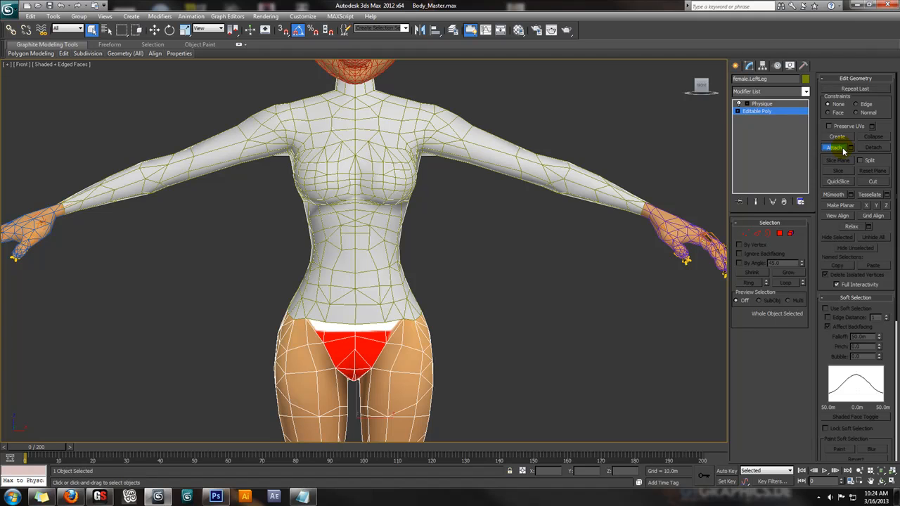
click(367, 248)
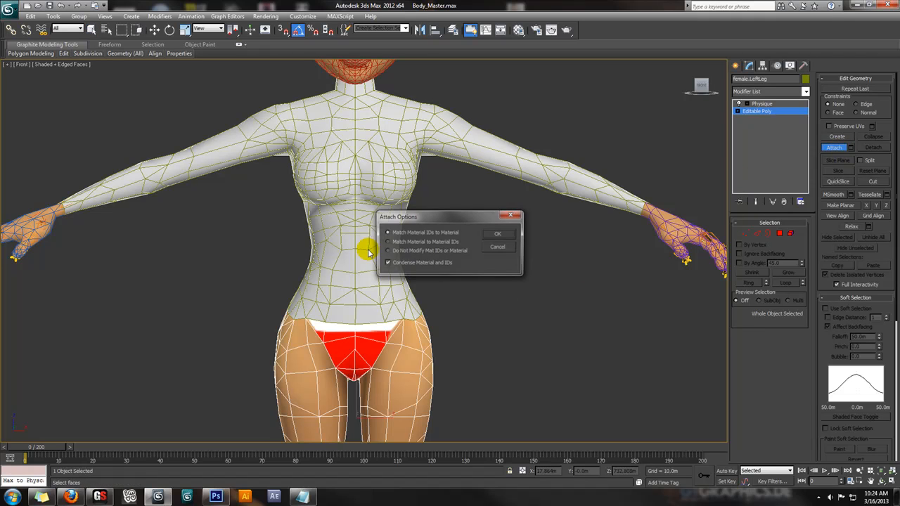
click(494, 236)
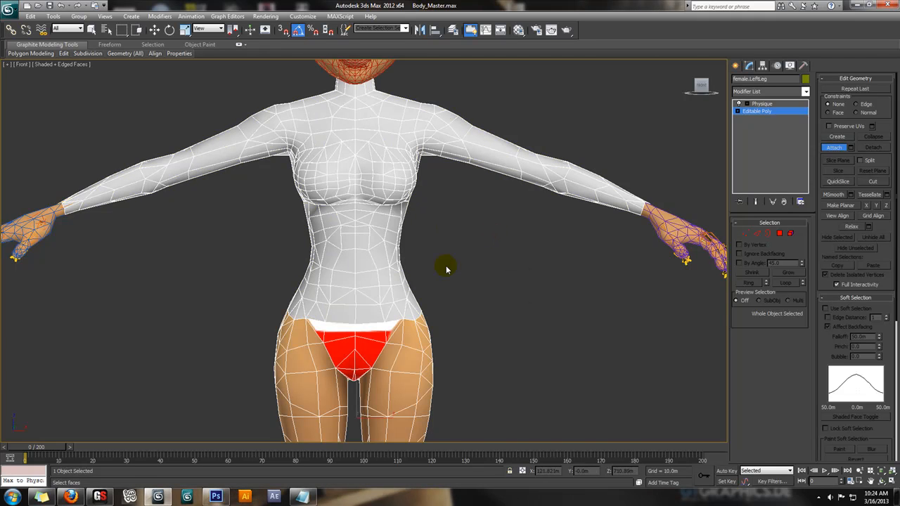
Select all vertices of the combined mesh and go to the Physique modifier's Vertex level.
key(w)
scroll(528, 279, down, 3)
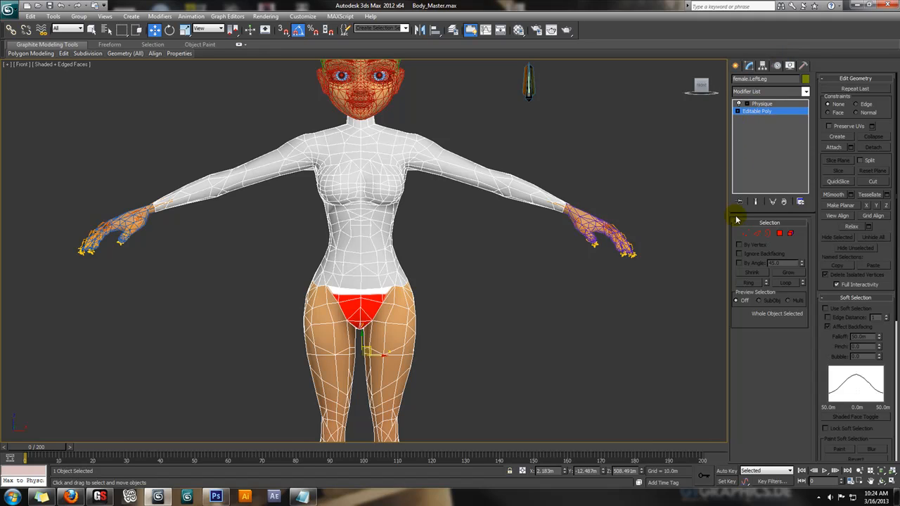
click(746, 235)
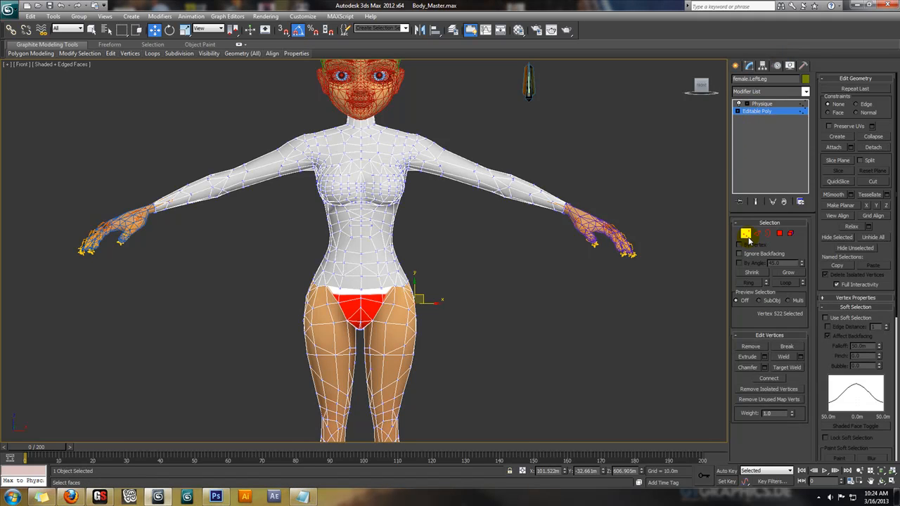
key(ctrl+a)
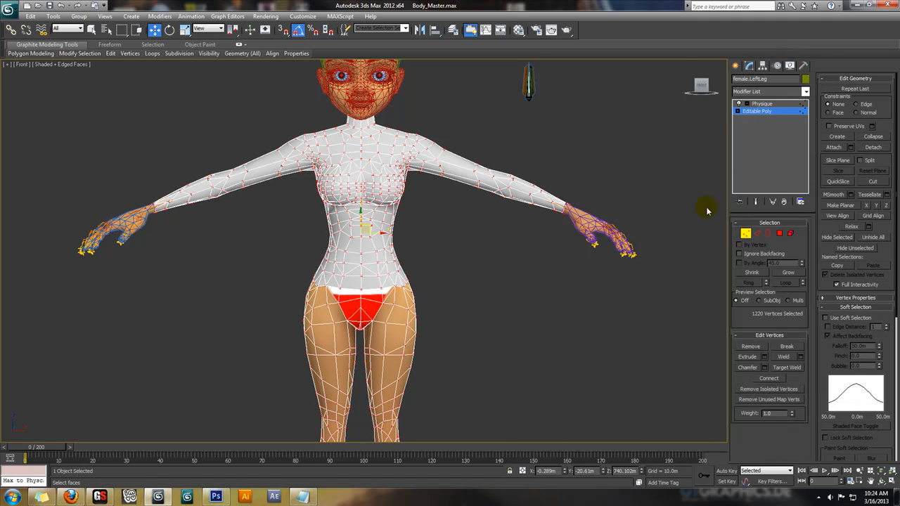
click(747, 106)
click(774, 142)
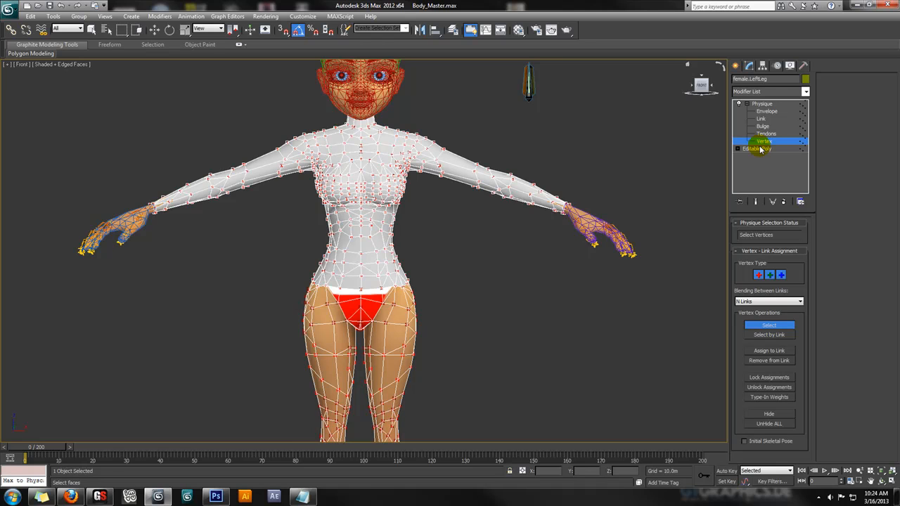
drag(26, 457, 2, 424)
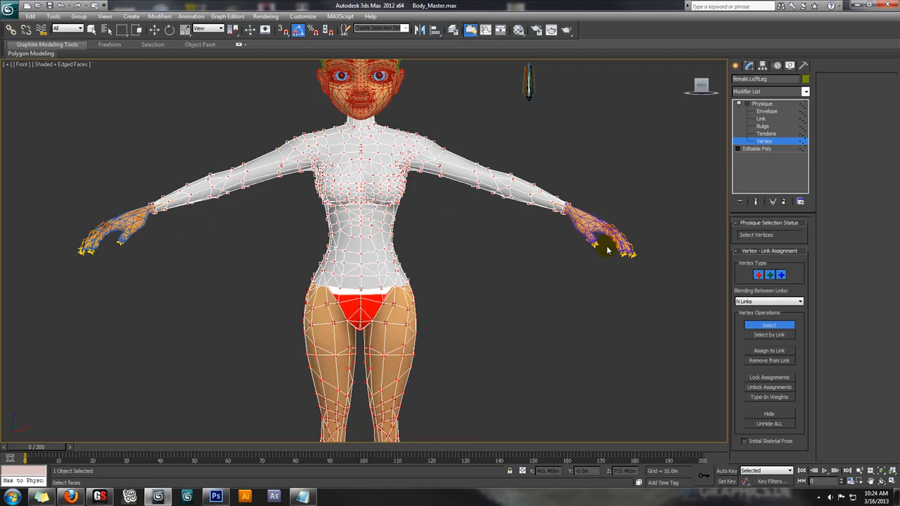
Undo the garment's attachment to the body and its grey material assignment.
click(786, 149)
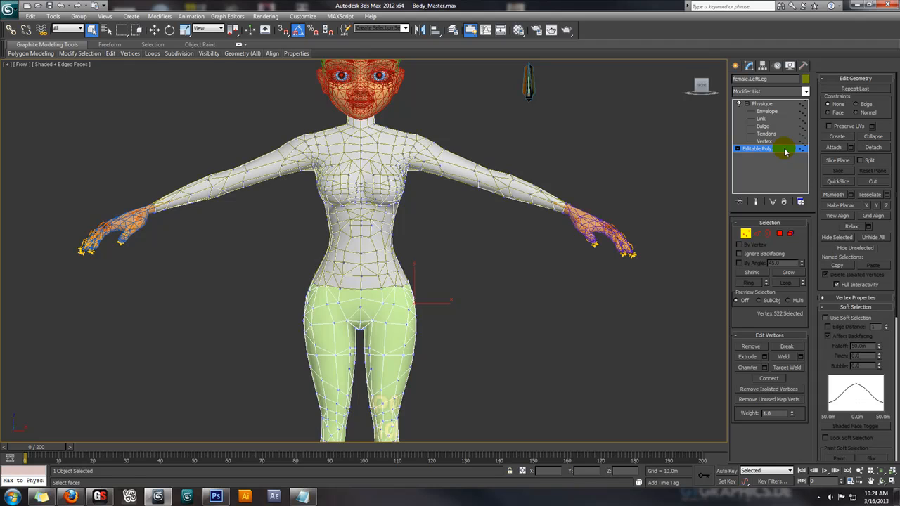
key(ctrl+z)
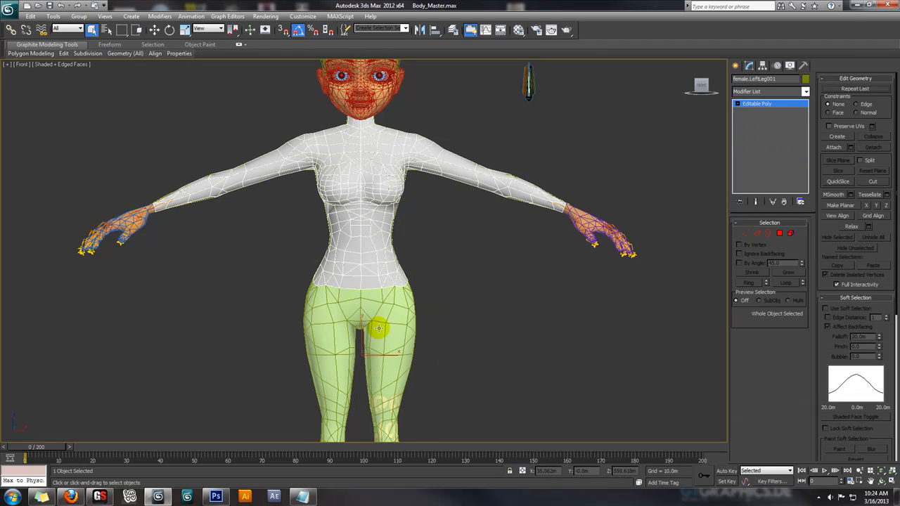
key(ctrl+z)
click(756, 147)
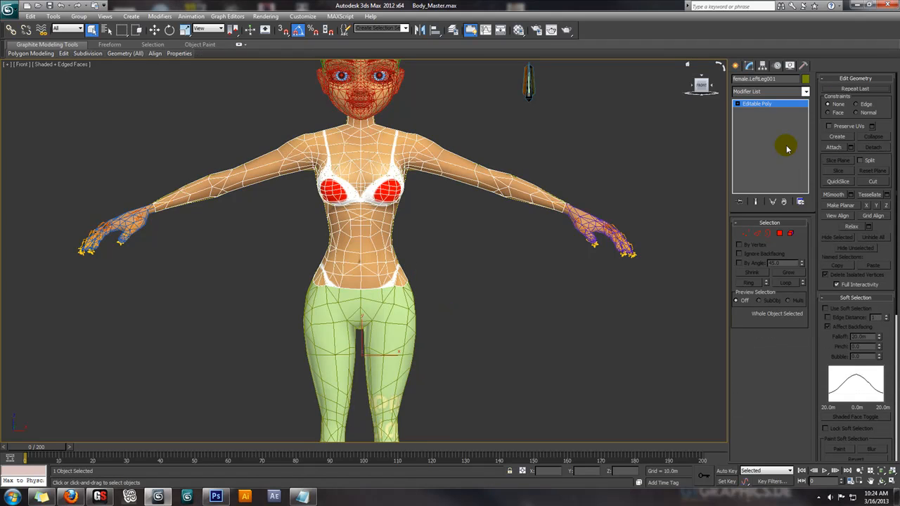
Select the original body as a whole element and change its polygon material ID to restore the skin texture on the legs.
click(518, 29)
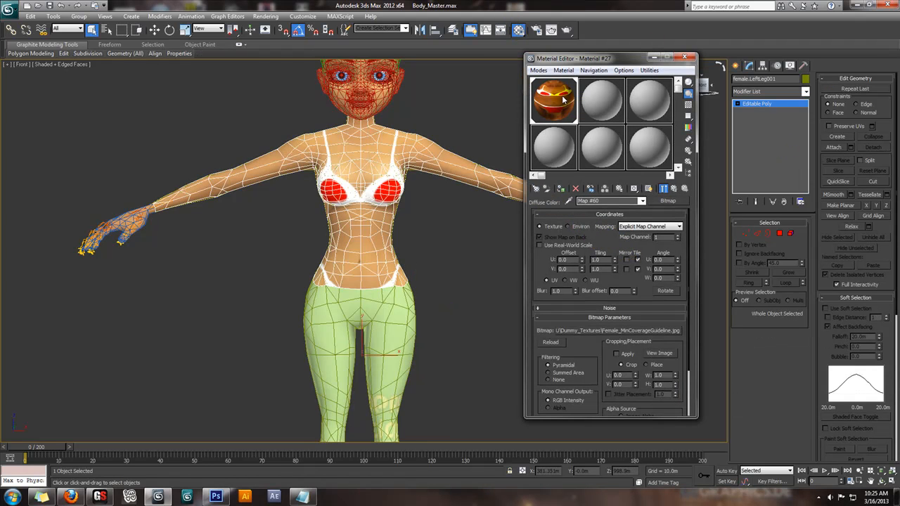
click(395, 311)
click(759, 148)
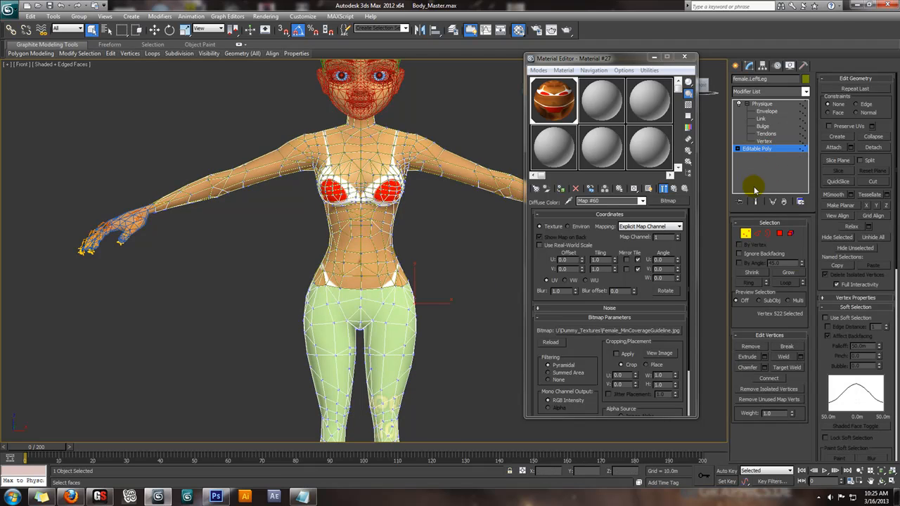
click(790, 233)
click(398, 320)
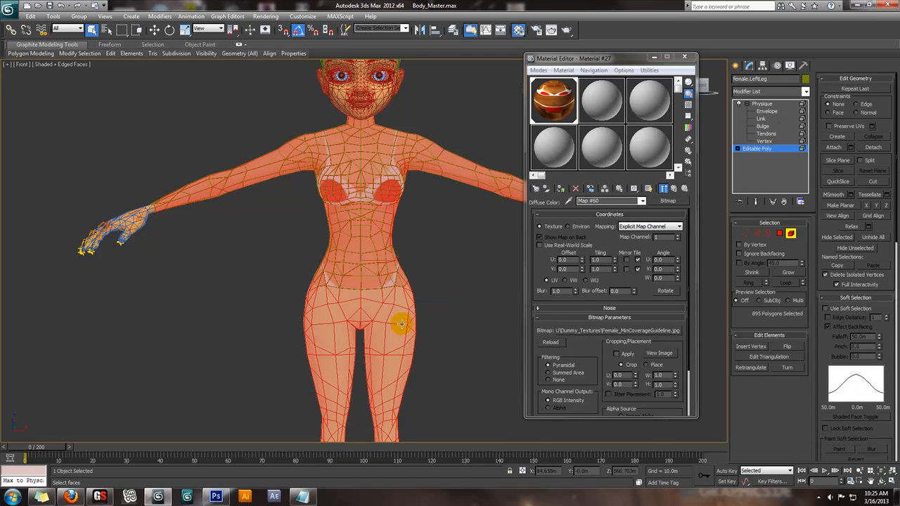
click(871, 299)
click(872, 307)
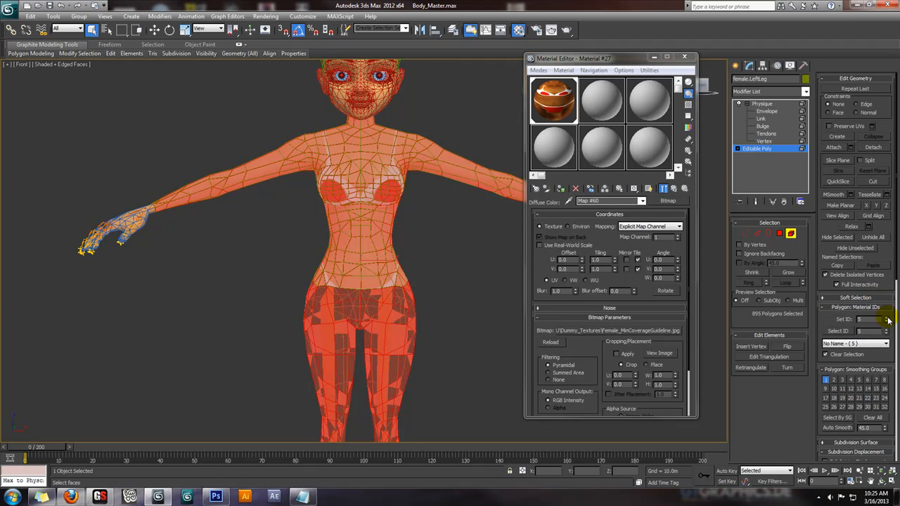
click(888, 320)
click(888, 317)
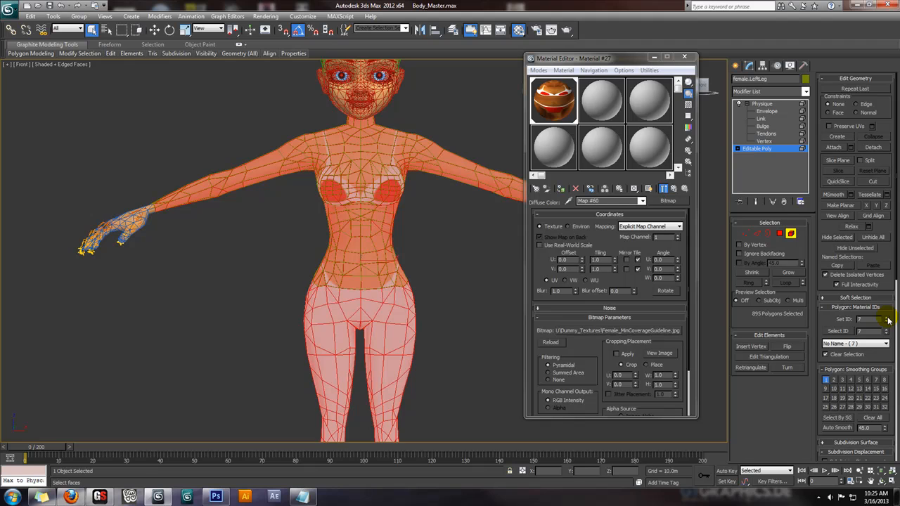
click(888, 320)
click(792, 234)
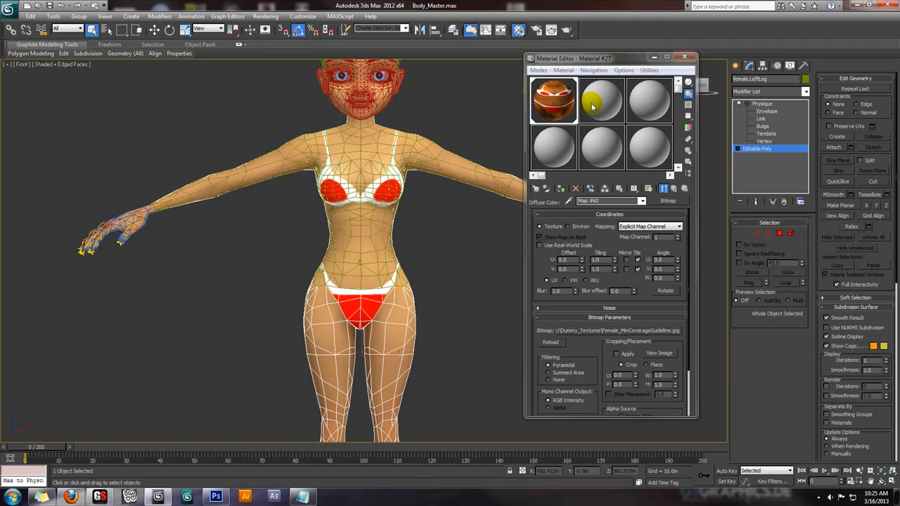
Apply the plain grey material to the separate garment mesh and check it around the waist and hips.
drag(607, 104, 356, 215)
click(685, 57)
middle_drag(362, 337, 362, 315)
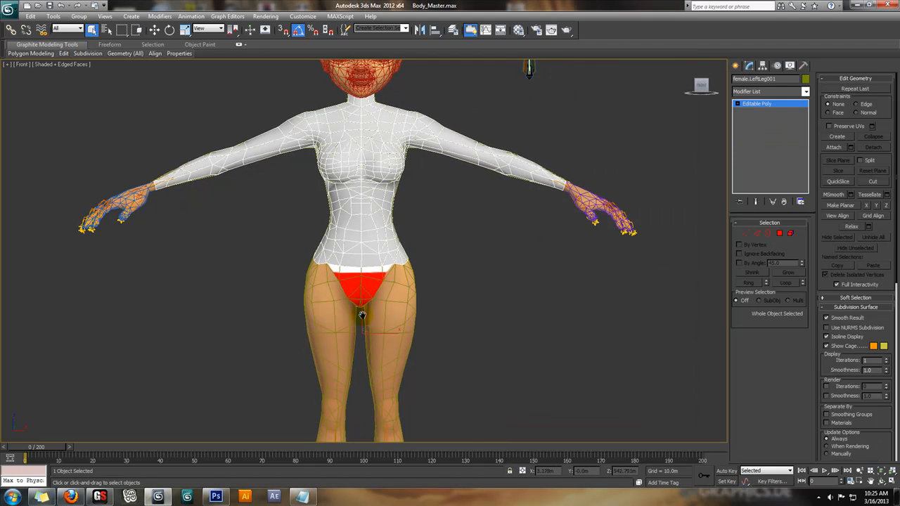
scroll(458, 246, up, 5)
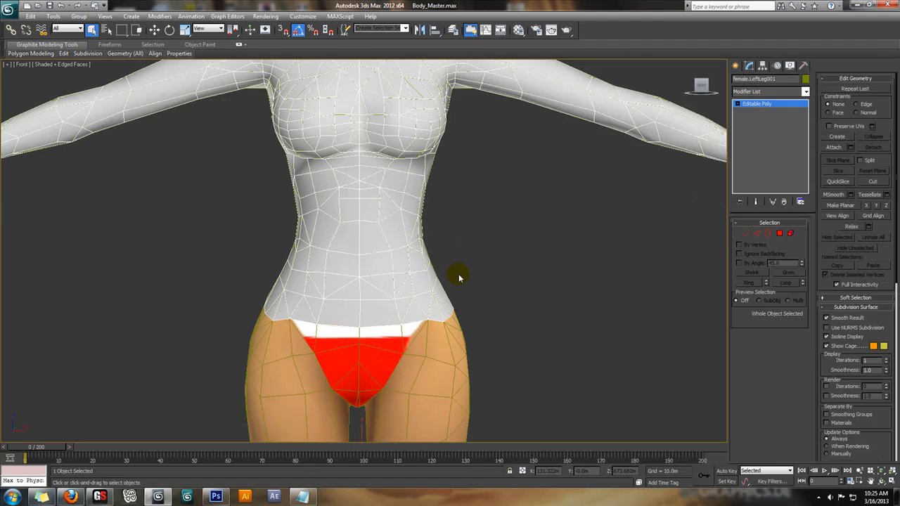
scroll(459, 278, down, 2)
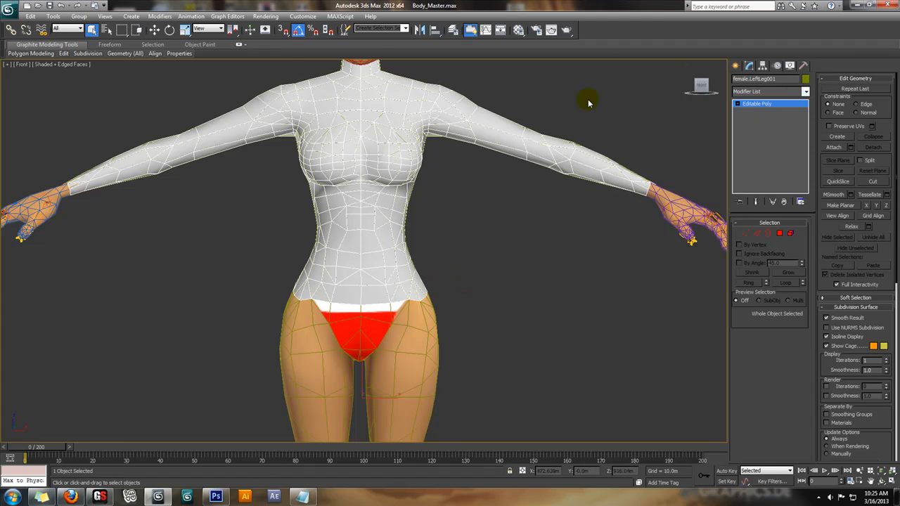
Add a Physique modifier to the separate garment mesh and expand its sub-levels.
click(806, 92)
scroll(788, 225, down, 5)
scroll(779, 326, down, 5)
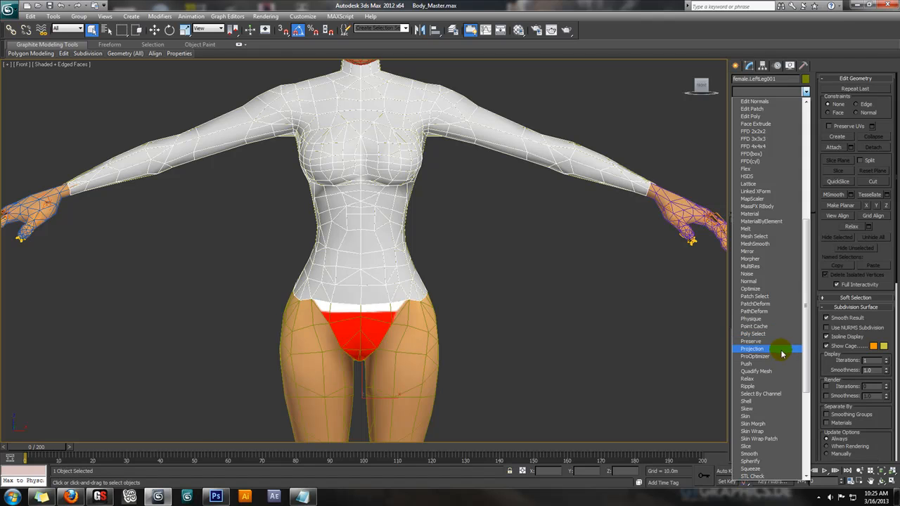
click(783, 319)
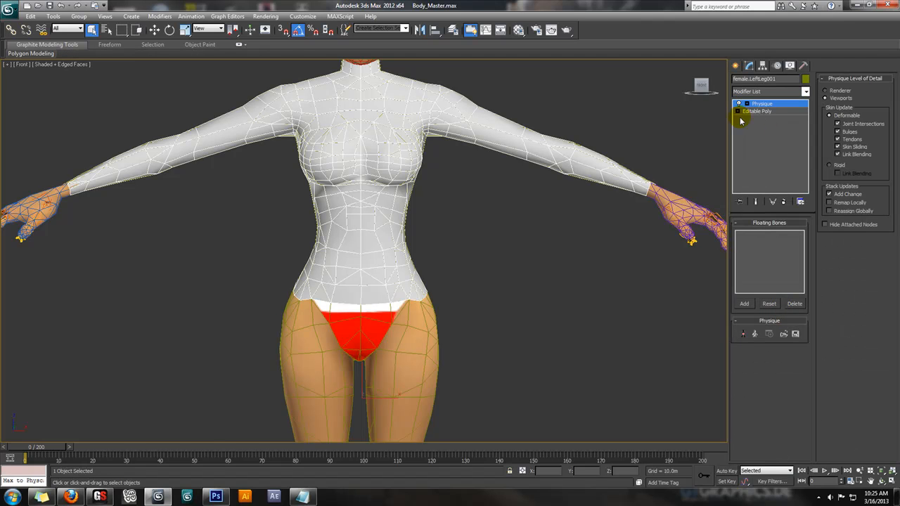
click(747, 104)
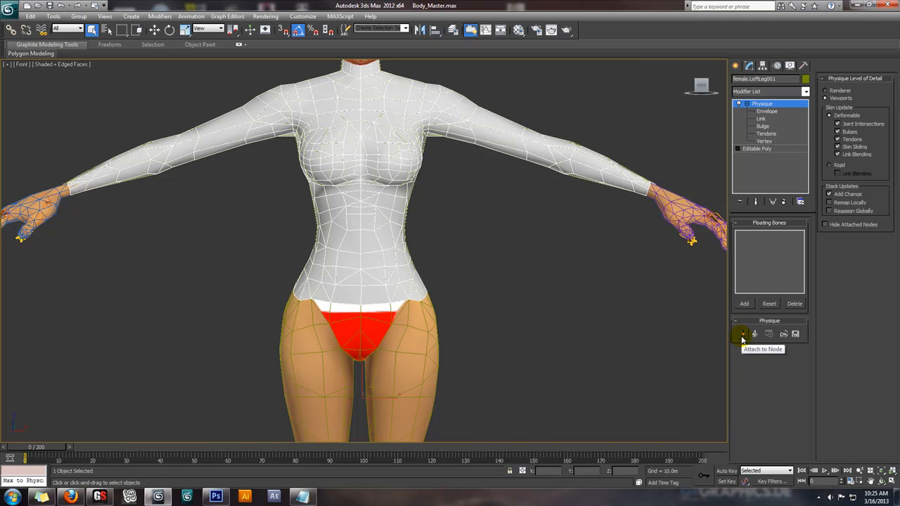
Attach the garment's Physique modifier to PelvisNode under Female03MasterRoot in the object list.
click(742, 335)
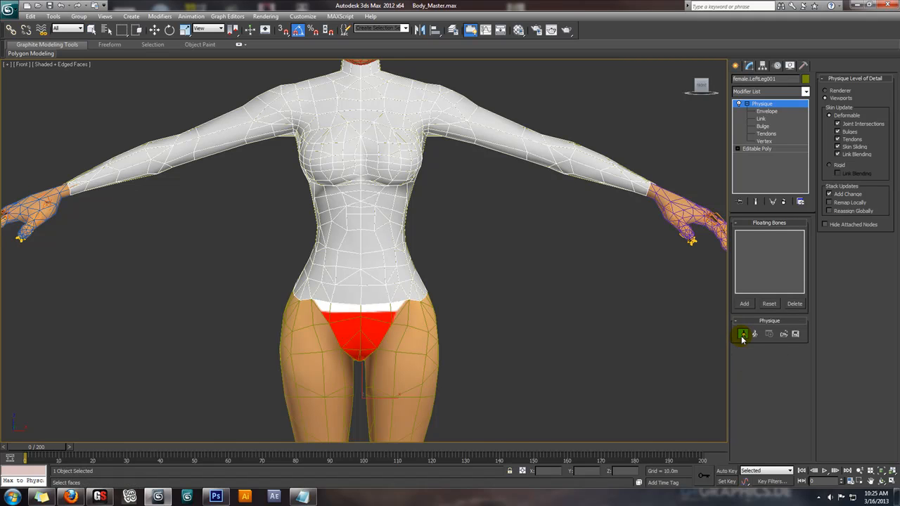
click(106, 30)
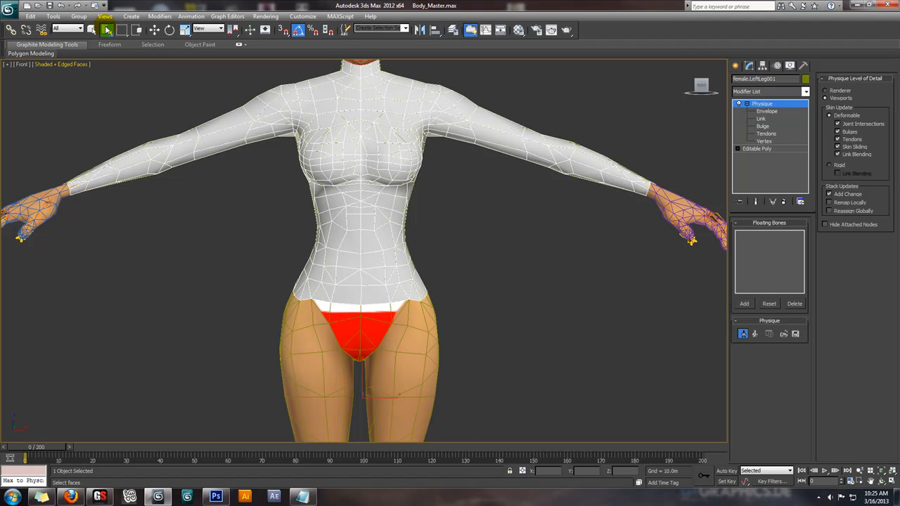
click(493, 77)
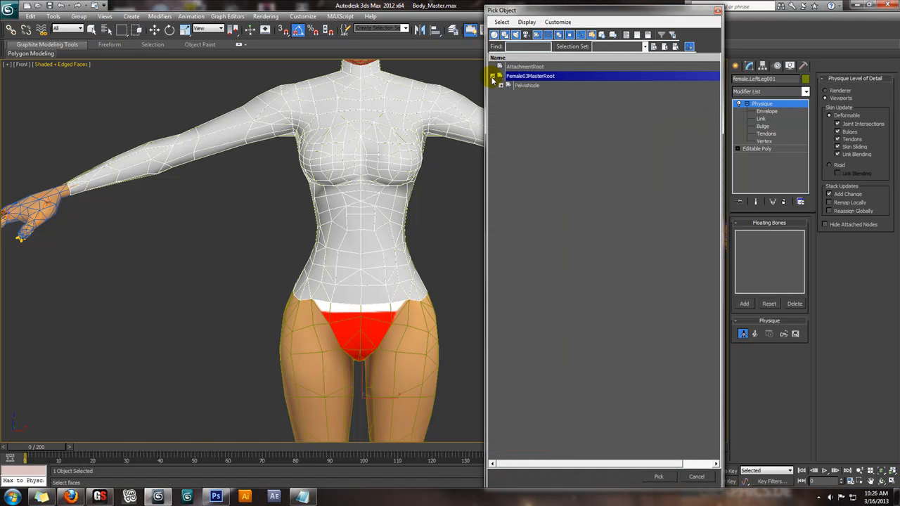
click(539, 86)
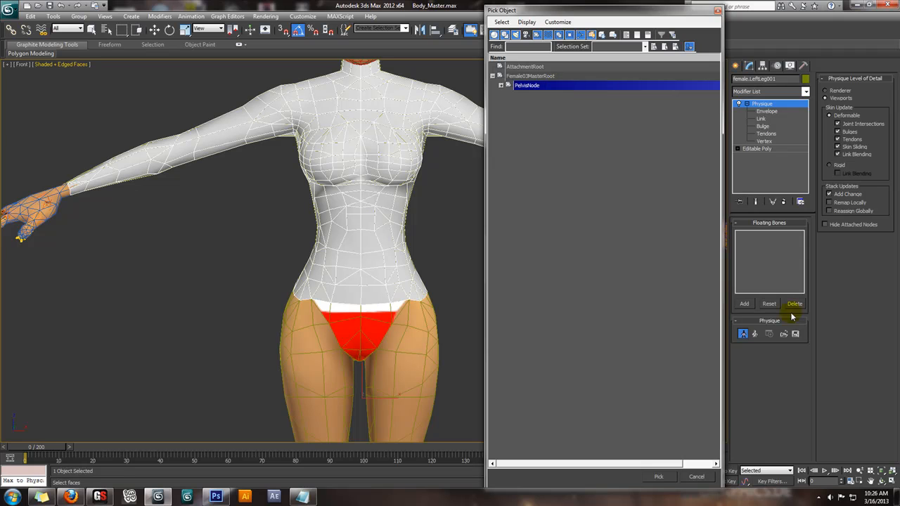
click(652, 477)
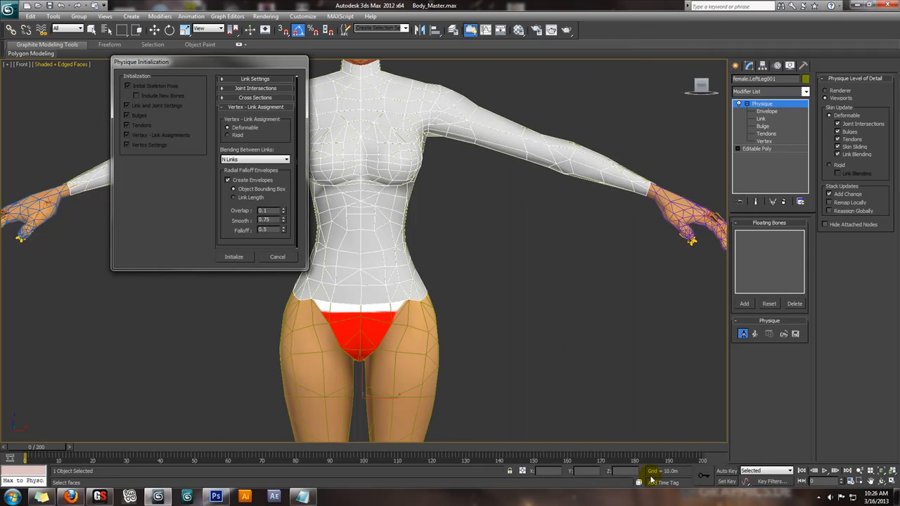
Initialize Physique with Rigid vertex-link assignment, No Blending between links and Create Envelopes turned off.
click(280, 159)
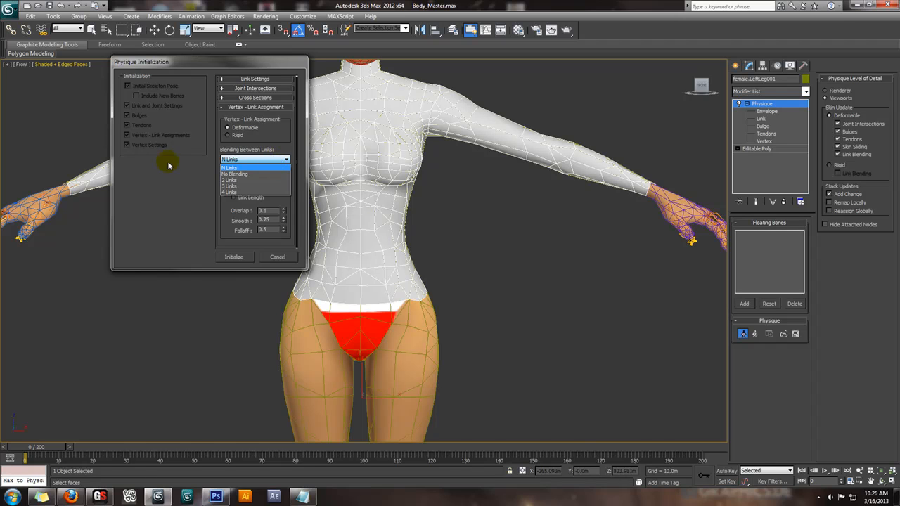
click(235, 174)
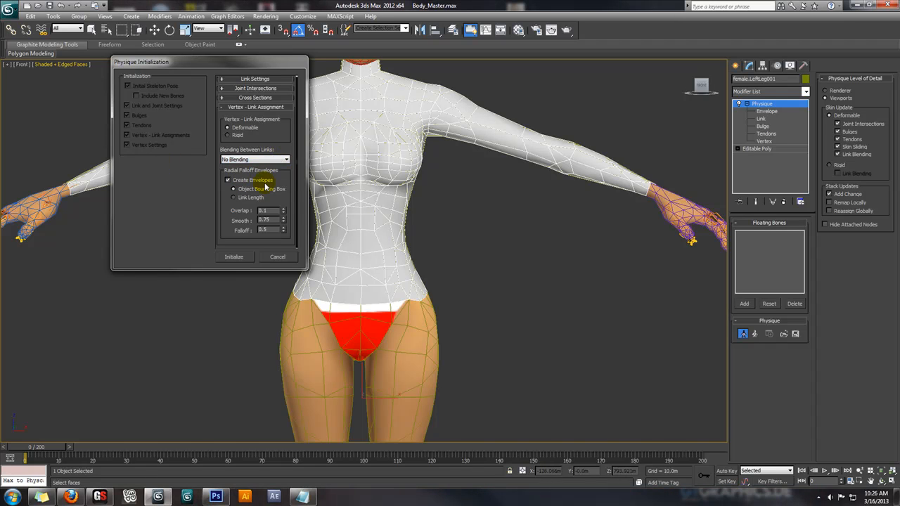
click(266, 184)
click(228, 135)
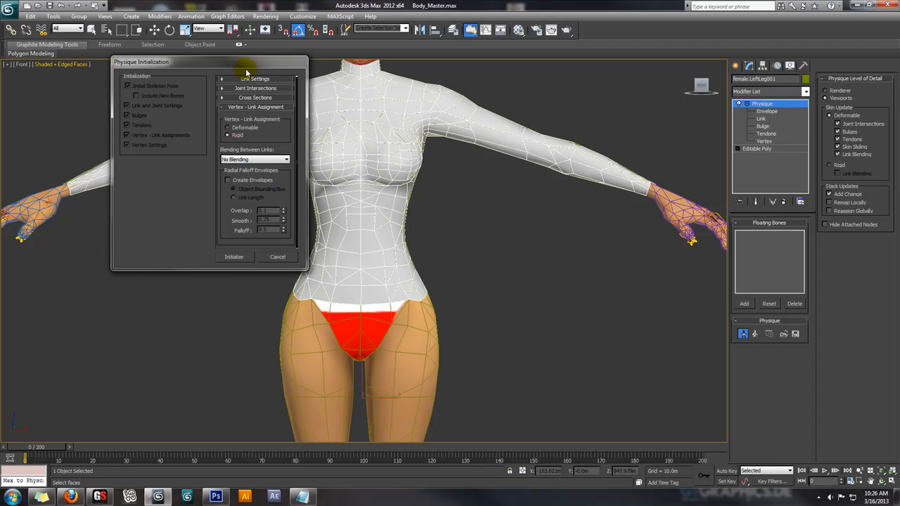
click(282, 80)
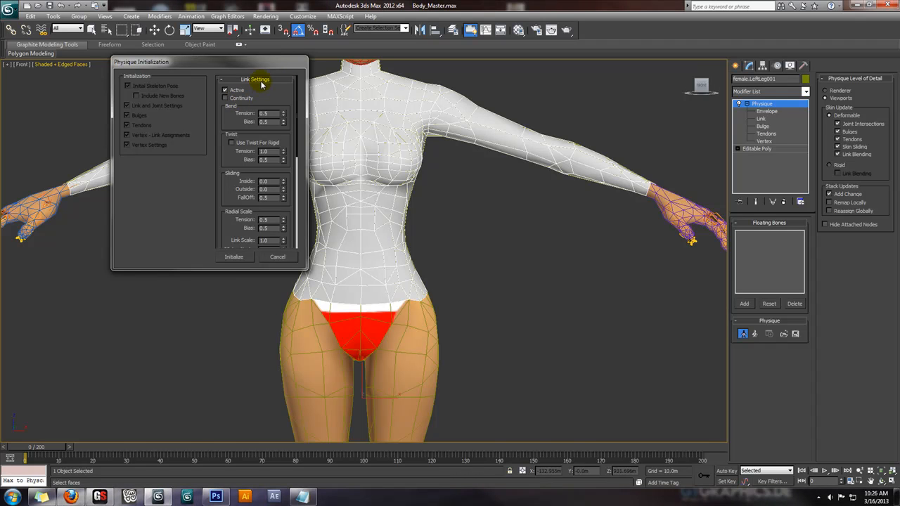
click(261, 79)
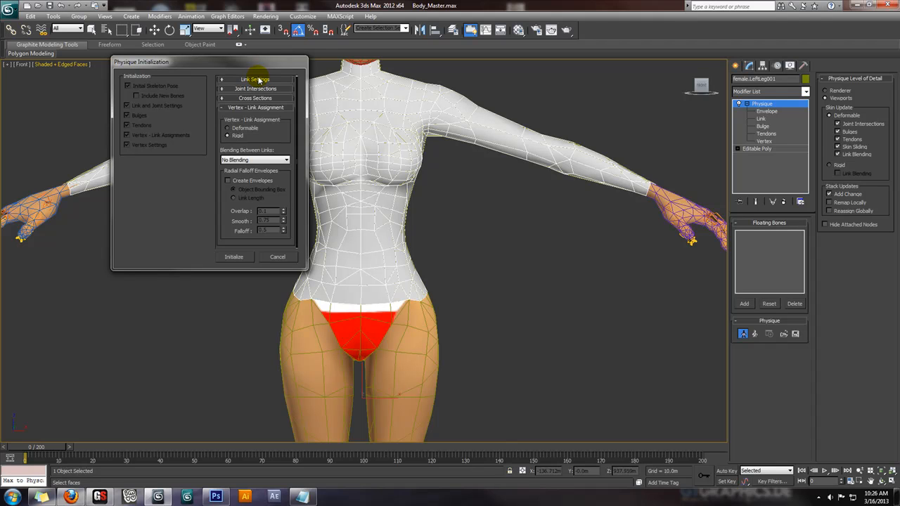
click(239, 258)
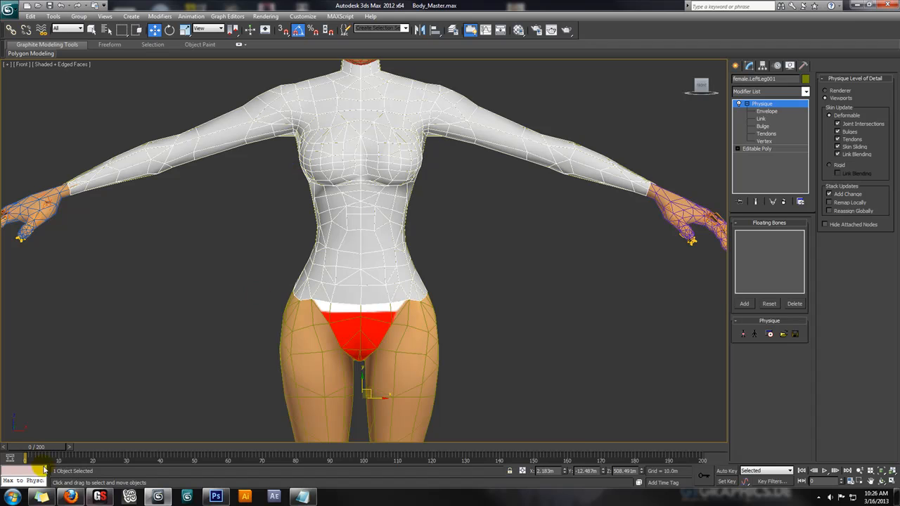
Open the AD_Body Physique file for the garment and select all links in the load specification.
drag(26, 450, 4, 462)
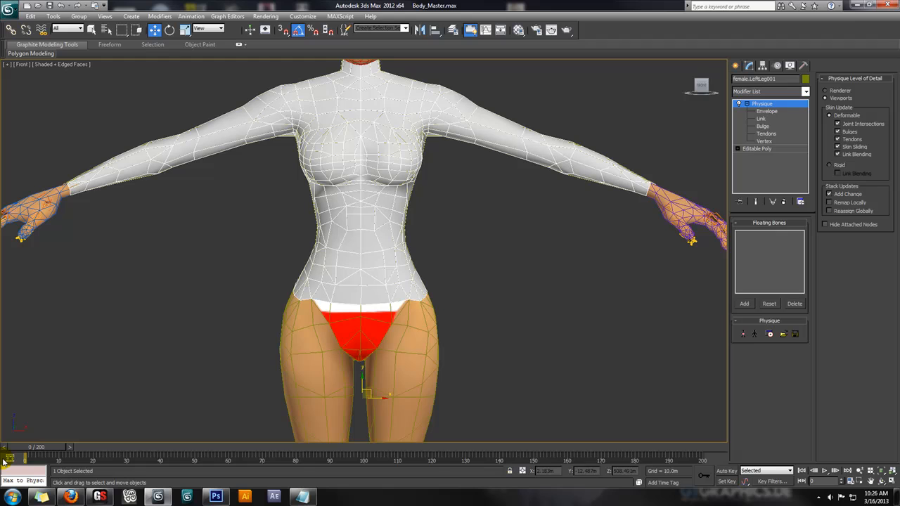
click(781, 341)
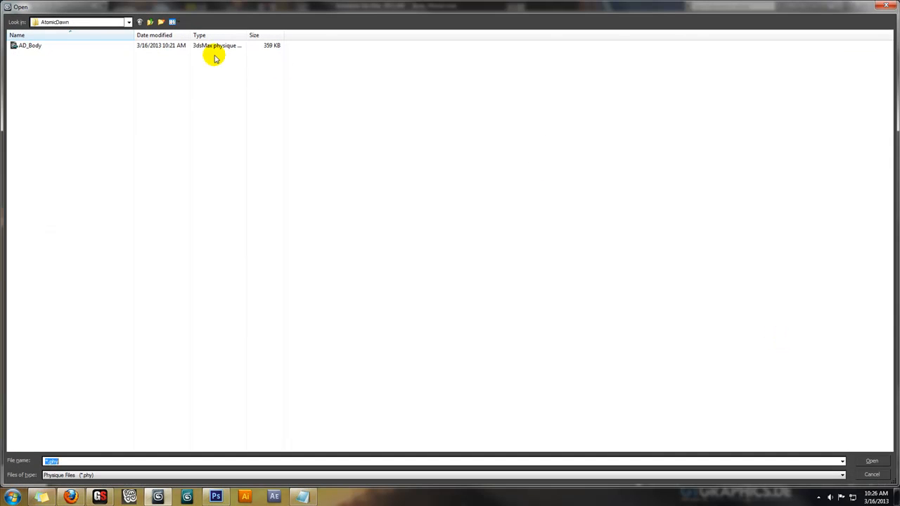
double_click(91, 51)
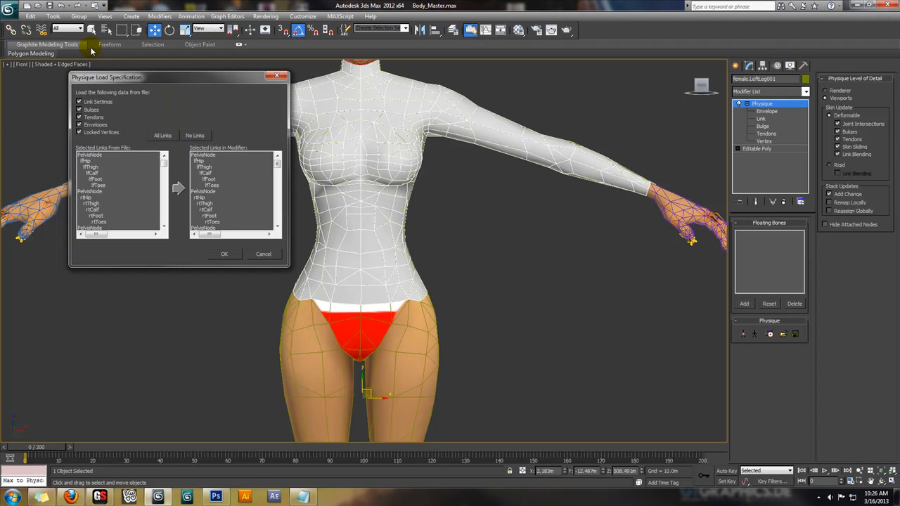
click(164, 136)
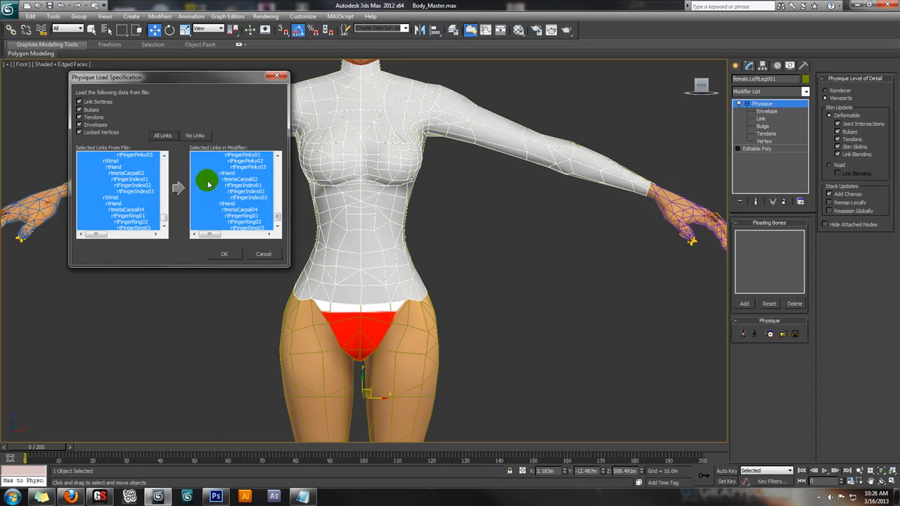
drag(161, 216, 161, 210)
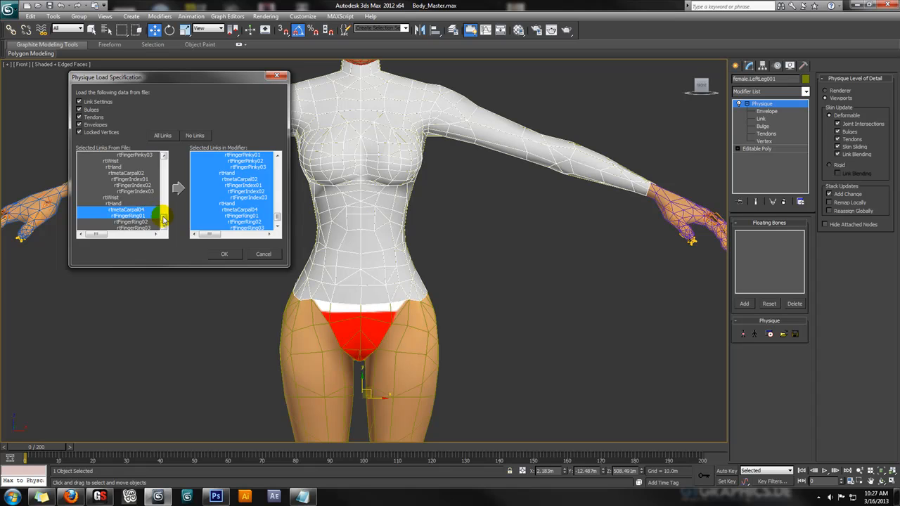
click(162, 227)
scroll(145, 221, up, 1)
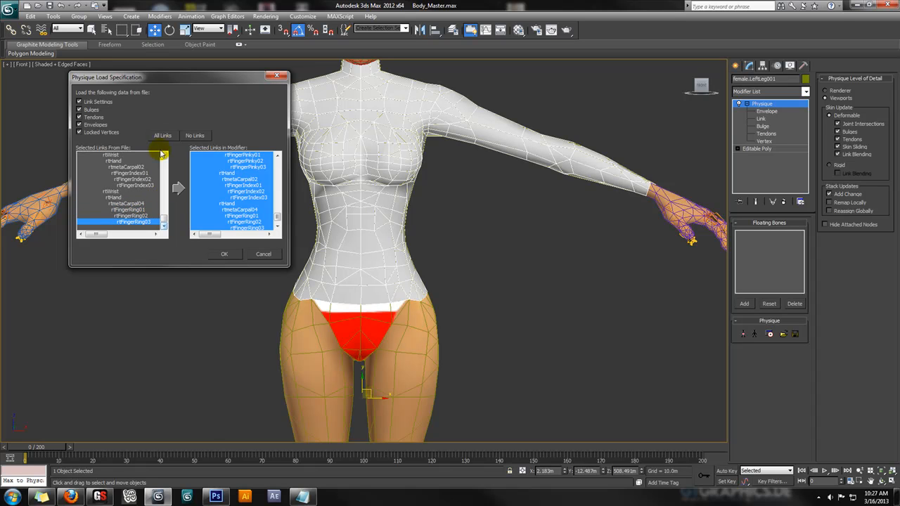
click(162, 135)
ctrl+click(114, 198)
ctrl+click(113, 161)
click(164, 155)
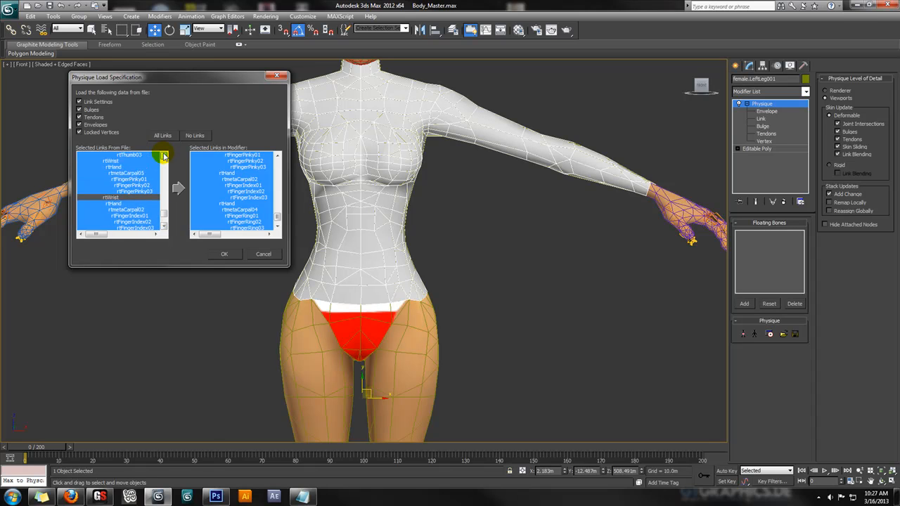
click(273, 155)
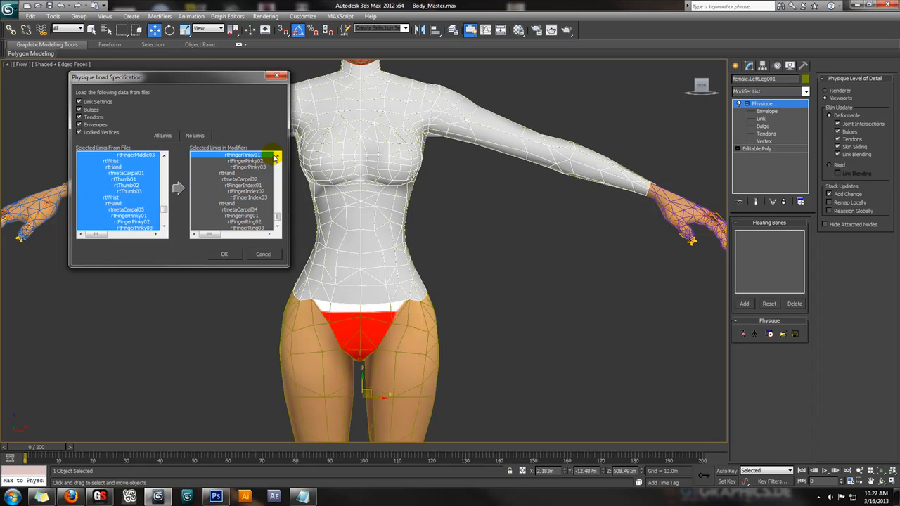
Select all links again and exclude the file's rtWrist entries above the right ring, index, pinky and thumb chains.
click(171, 137)
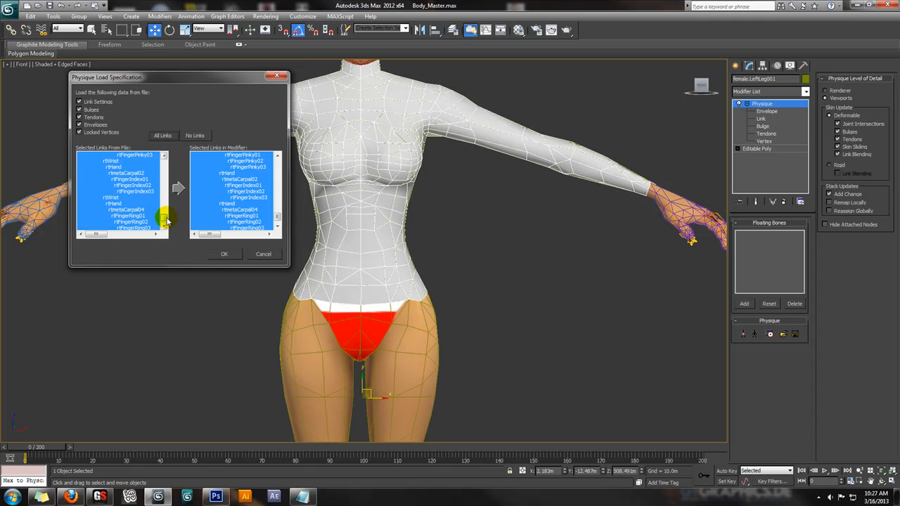
click(164, 226)
click(102, 190)
click(163, 156)
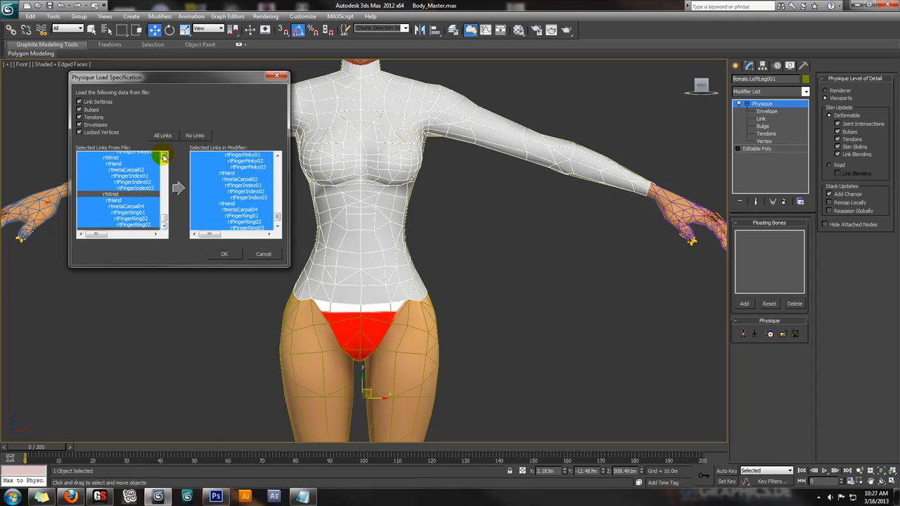
click(118, 192)
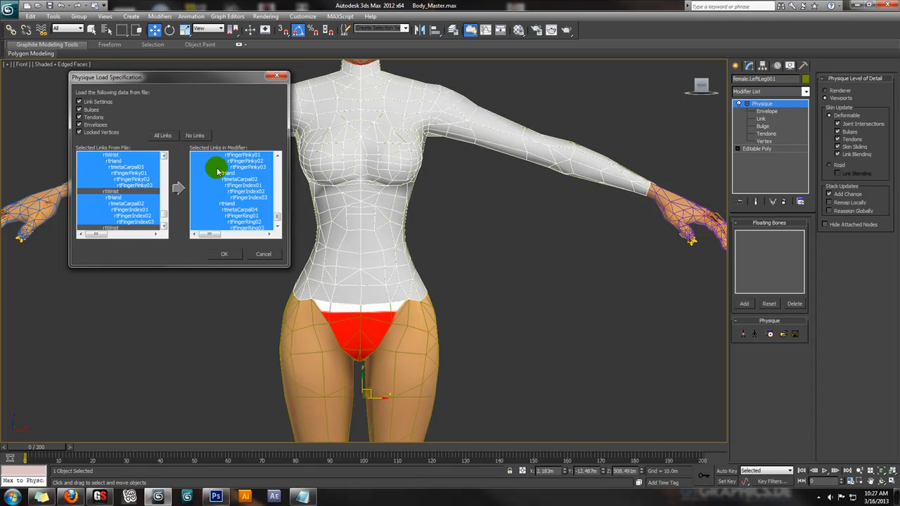
click(277, 156)
click(164, 156)
click(98, 204)
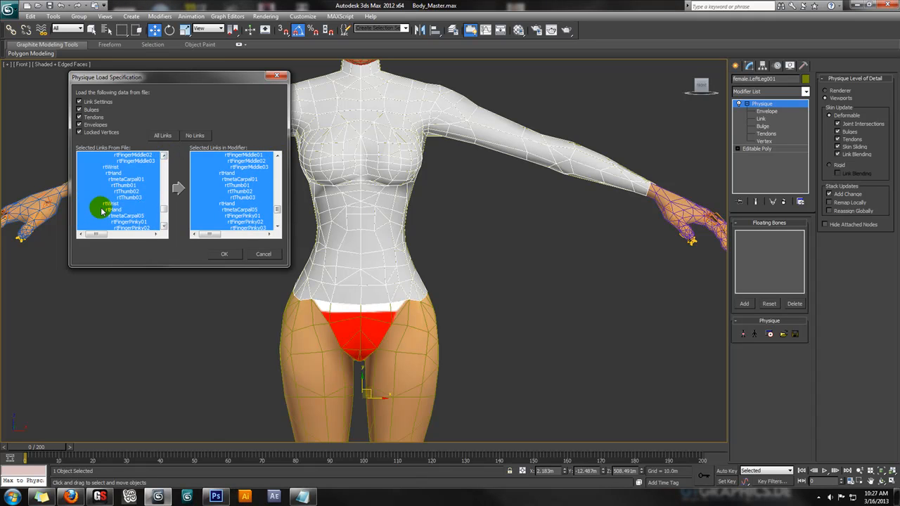
click(110, 168)
click(163, 155)
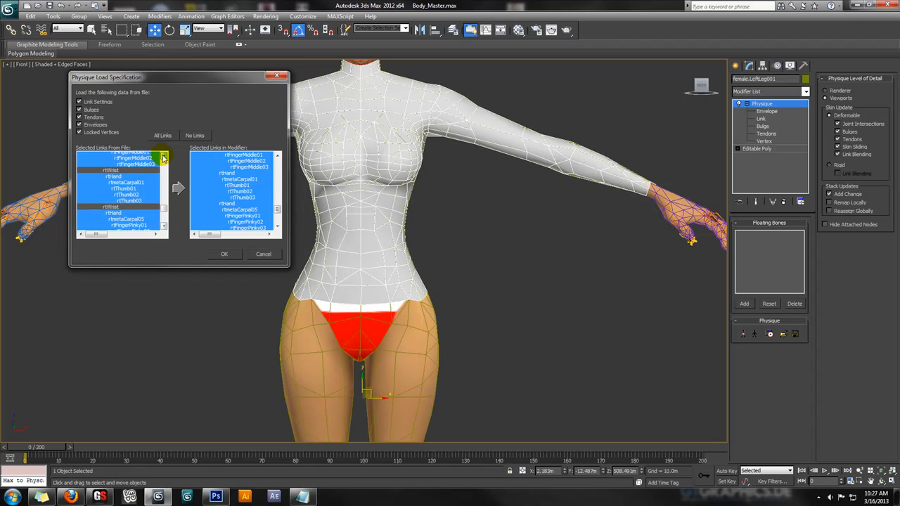
Exclude the file's extra Spine03 link ahead of the right clavicle chain so both link lists match.
click(277, 156)
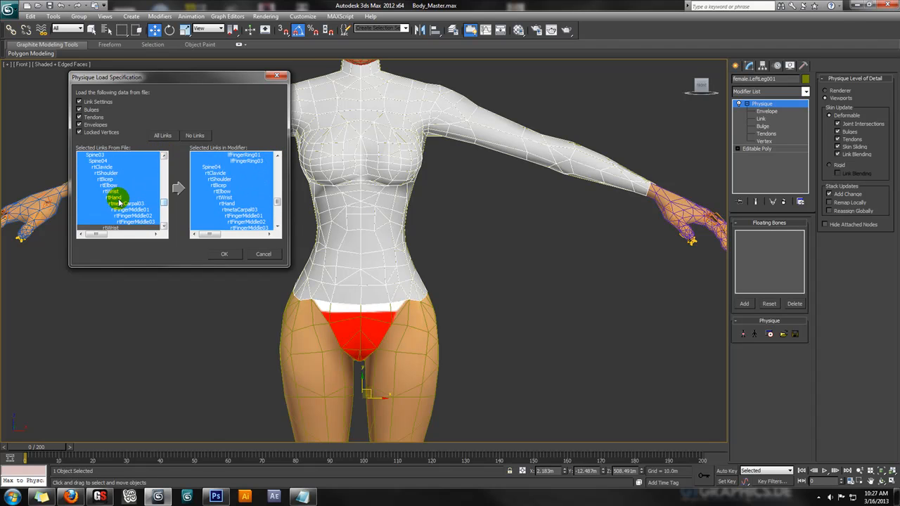
click(163, 155)
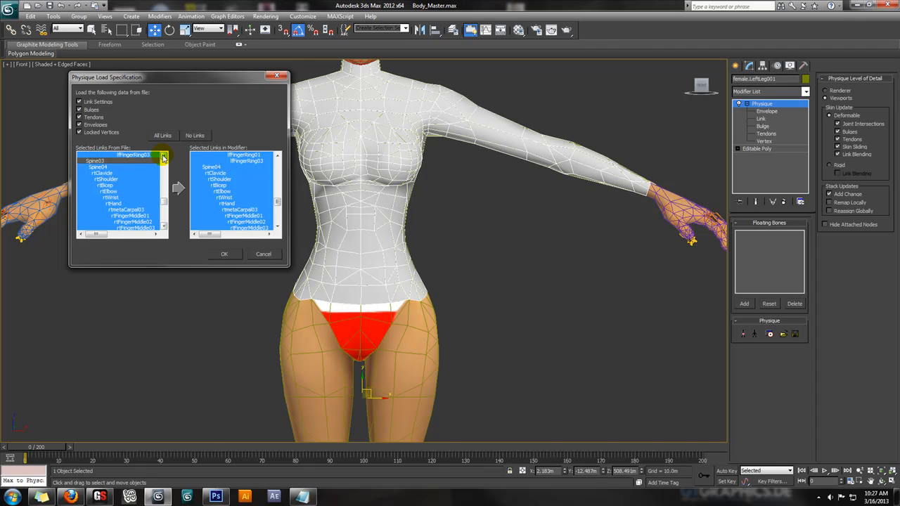
click(163, 155)
click(278, 156)
click(279, 157)
Exclude the file's lfWrist entries above the left ring, index, thumb and middle finger chains, and load the Physique data.
click(113, 203)
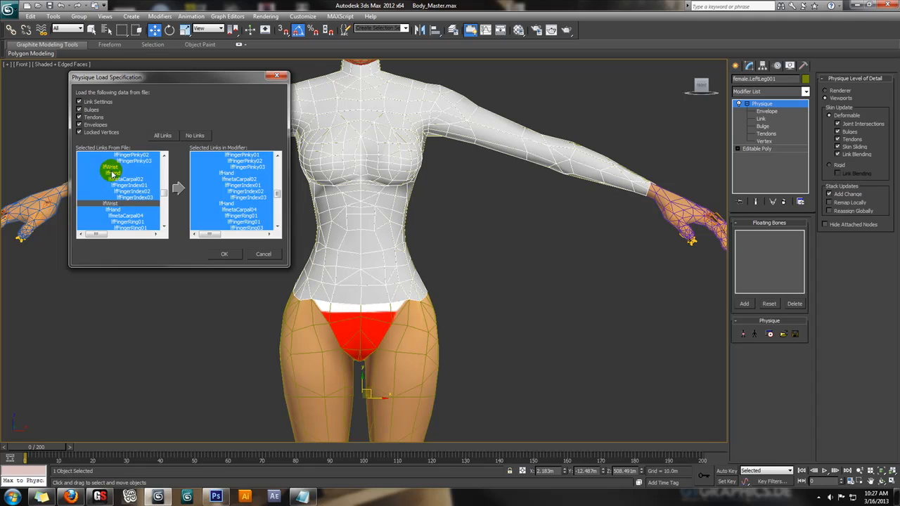
click(110, 169)
click(163, 156)
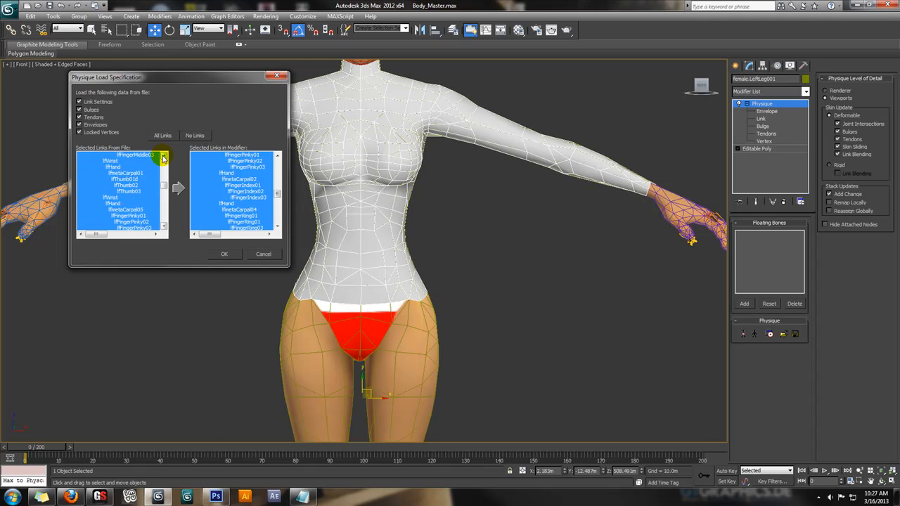
click(163, 155)
click(279, 157)
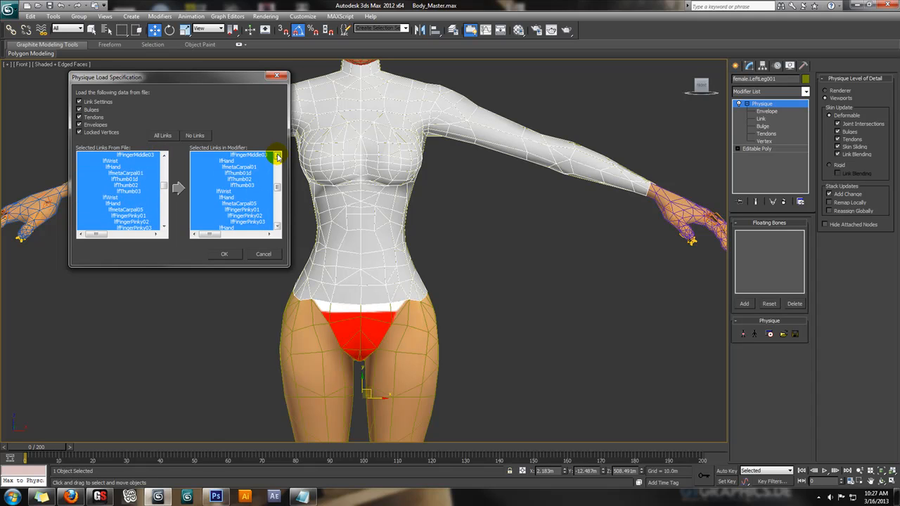
click(125, 162)
click(163, 156)
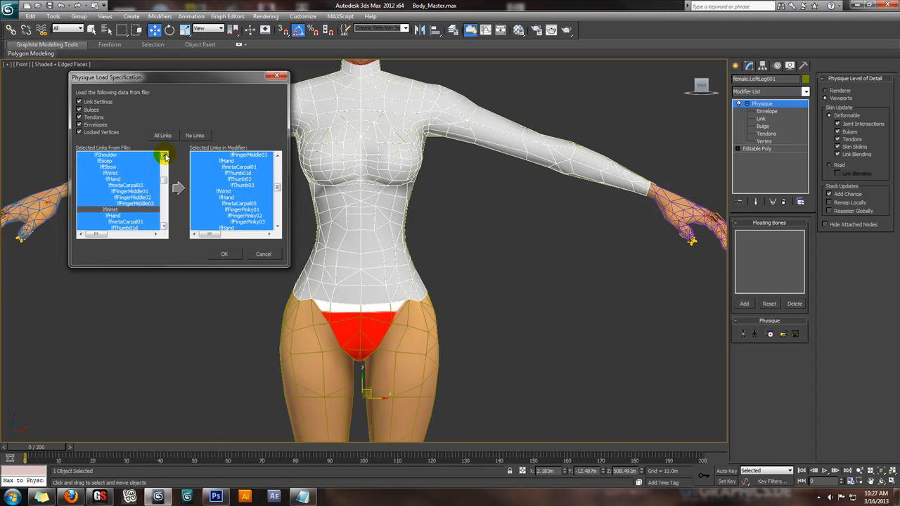
click(278, 156)
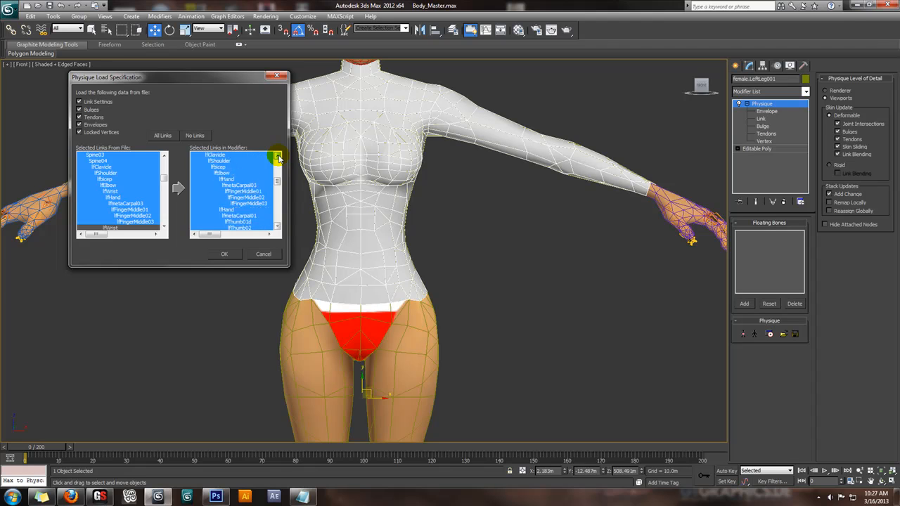
click(116, 192)
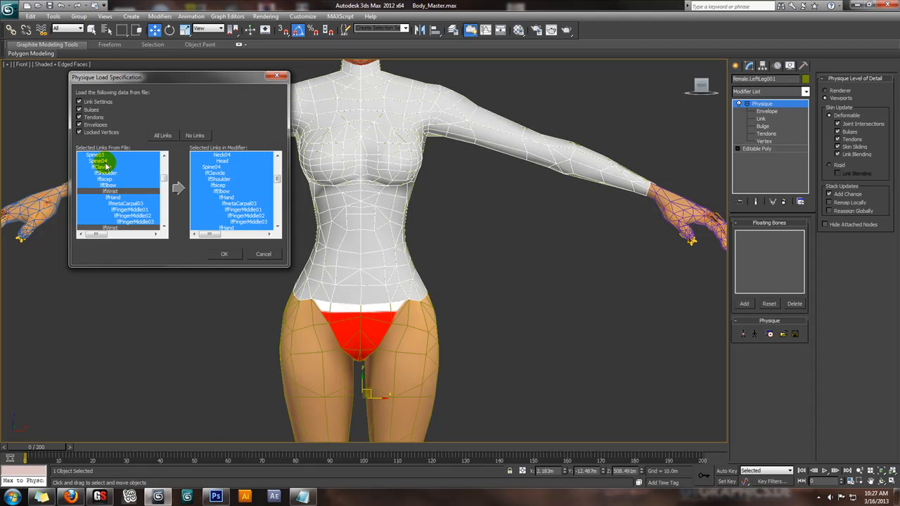
click(226, 258)
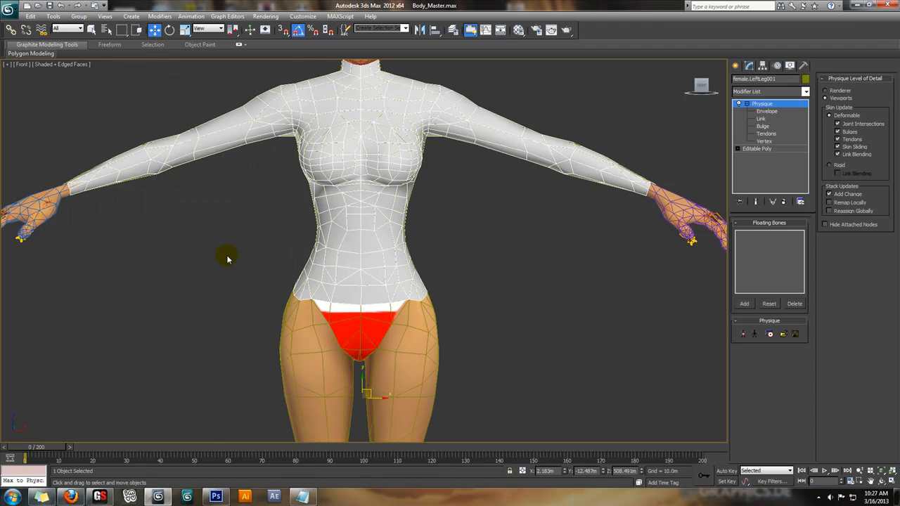
Check the garment's vertex assignments by selecting all vertices at the Physique Vertex level, and return to the modifier's top level.
click(765, 141)
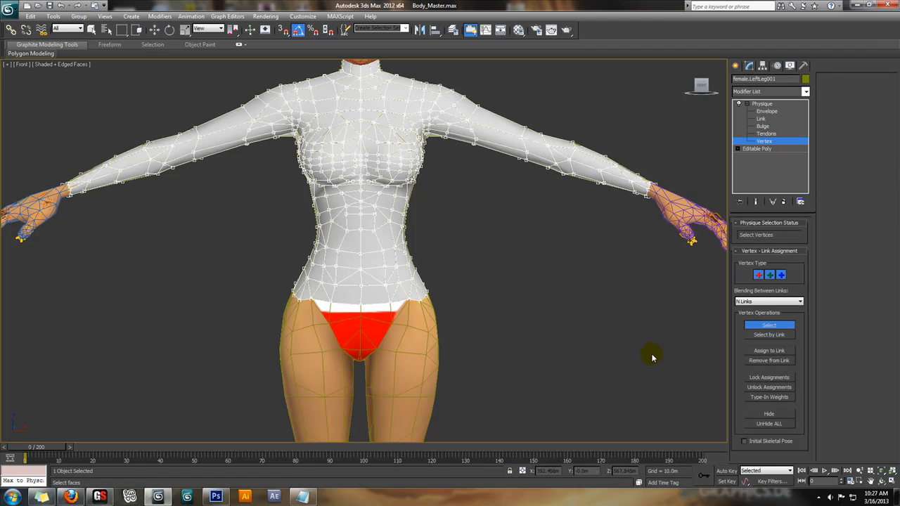
drag(44, 446, 22, 463)
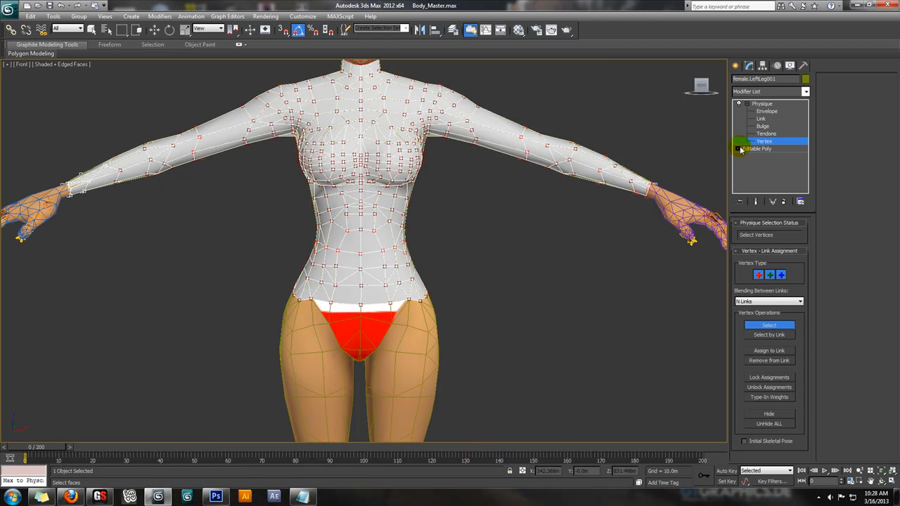
click(779, 104)
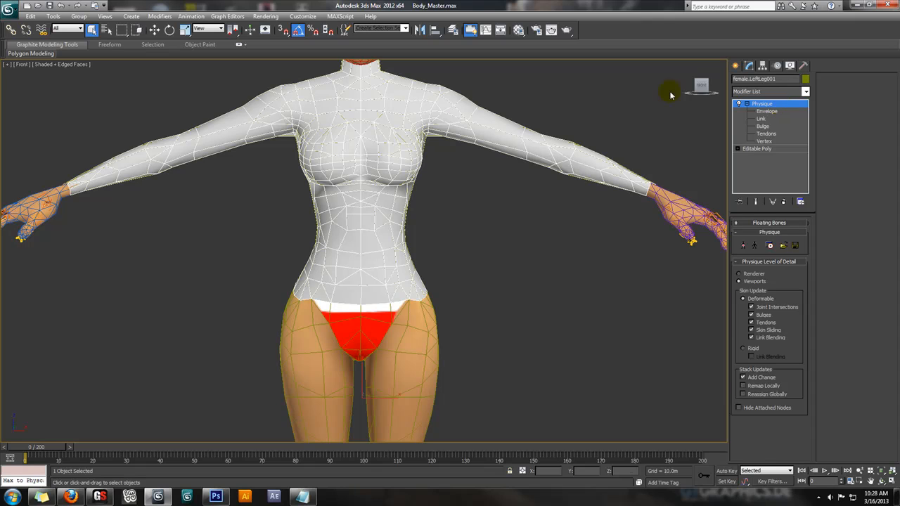